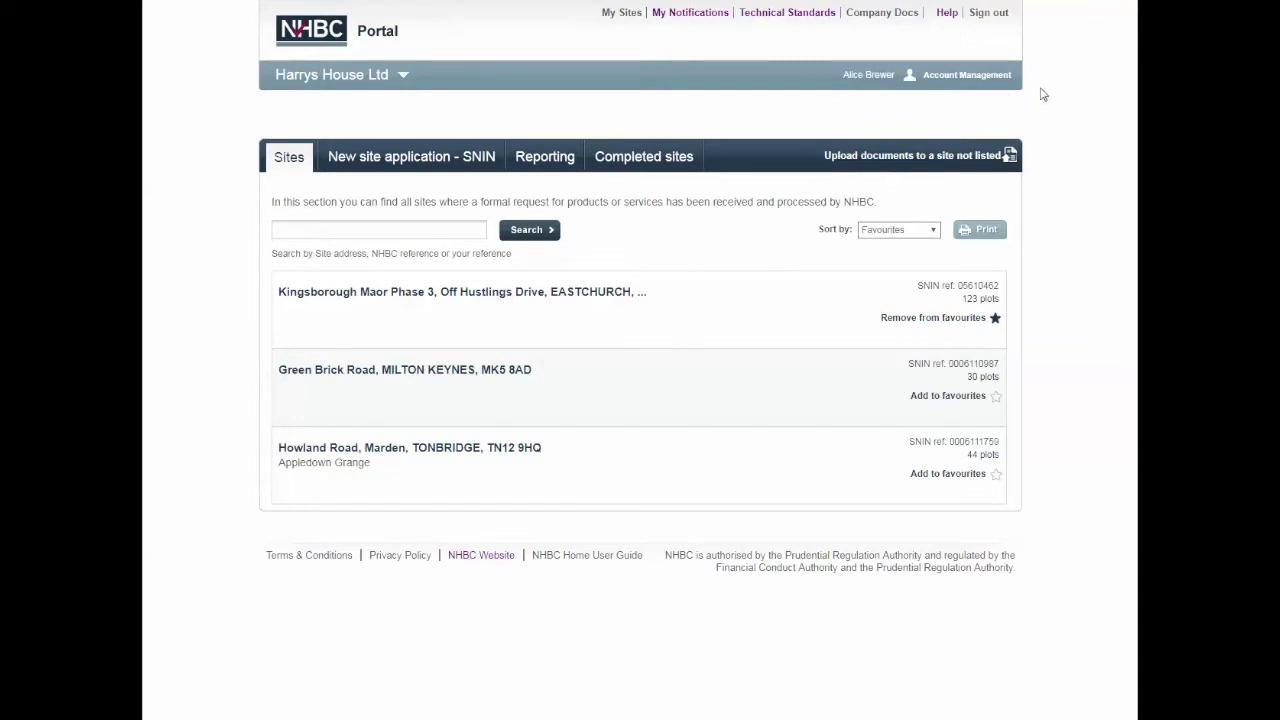
Step: Review personal details and the site and reporting permissions under Account Management, then close it
left_click(943, 74)
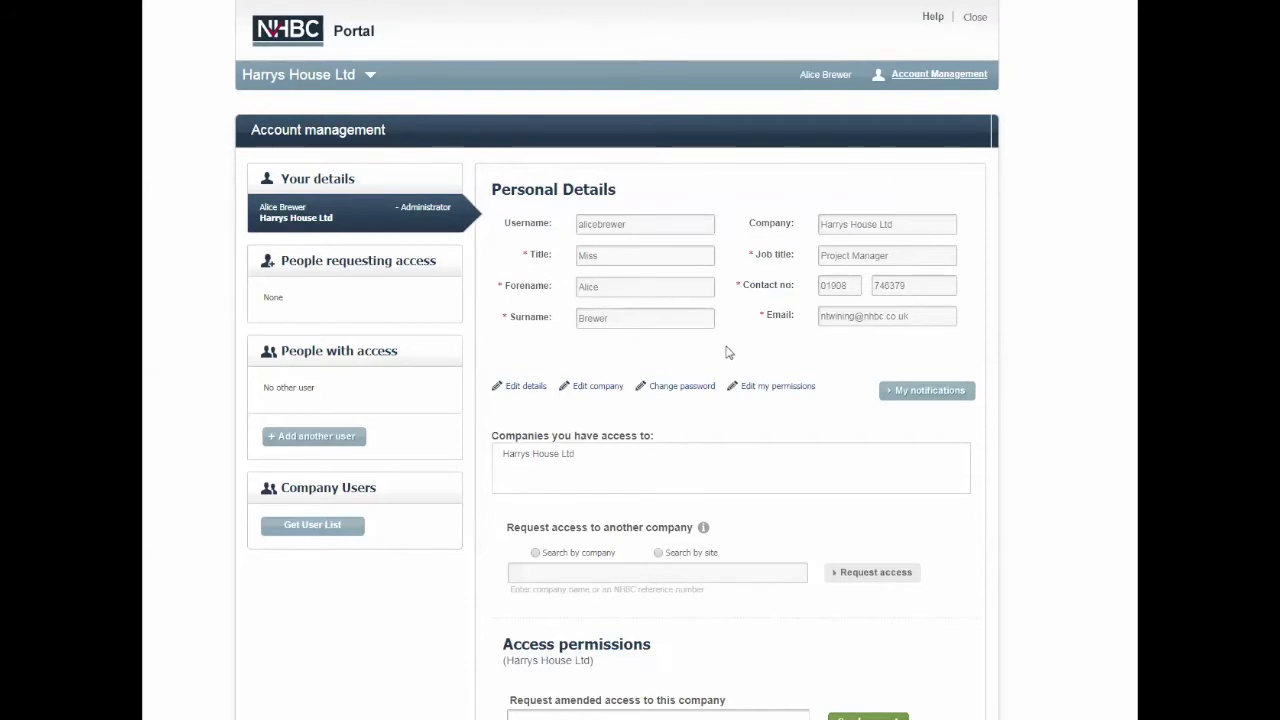
scroll(740, 443, "down", 3)
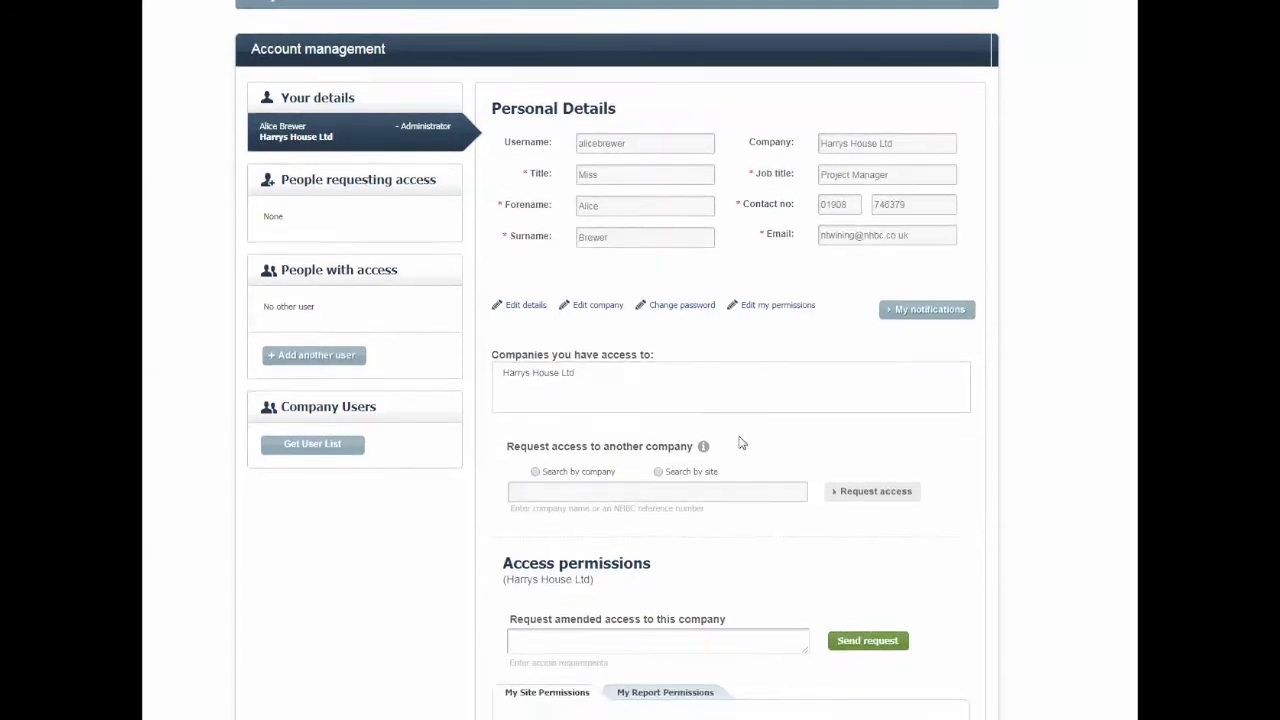
scroll(736, 441, "down", 1)
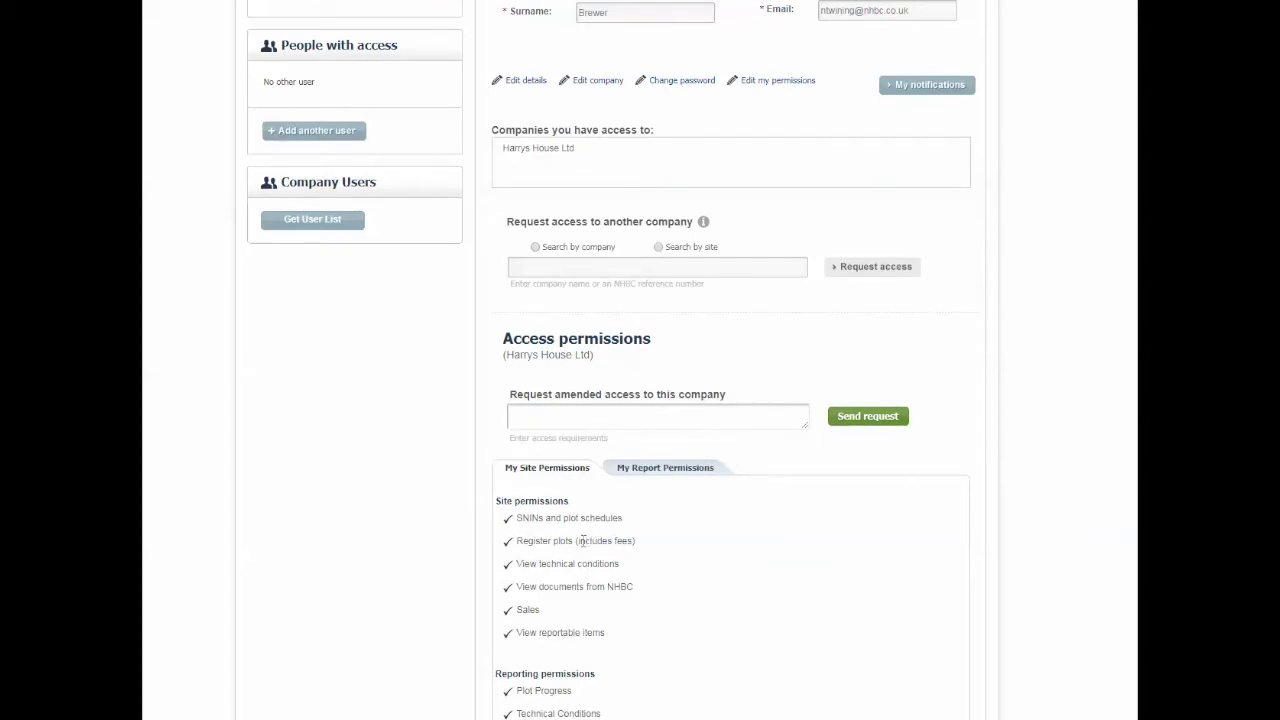
scroll(552, 628, "down", 2)
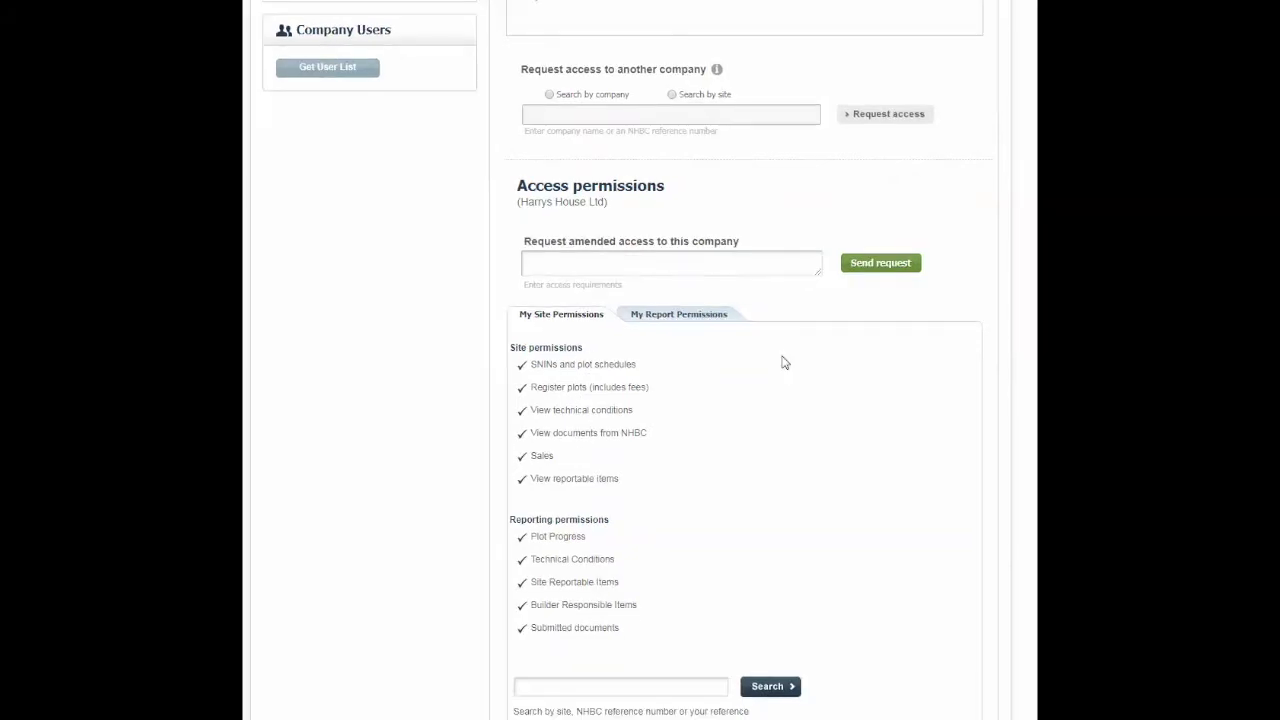
scroll(923, 317, "up", 5)
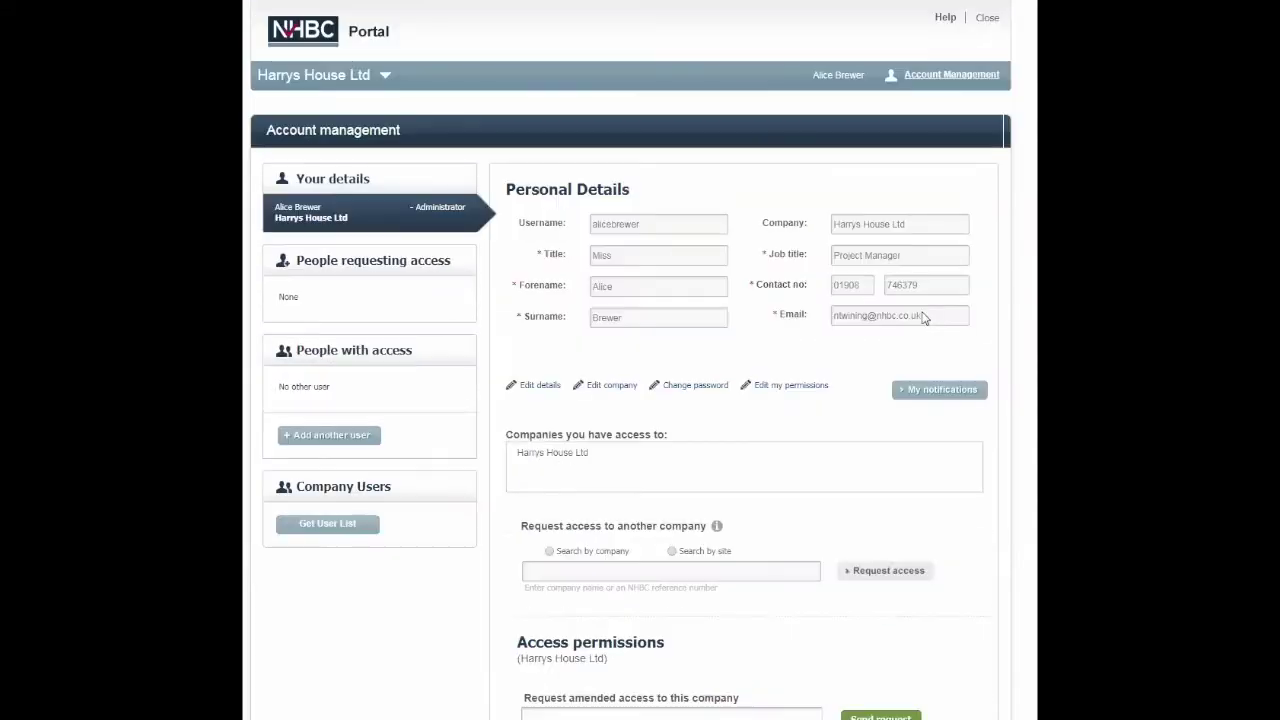
left_click(984, 18)
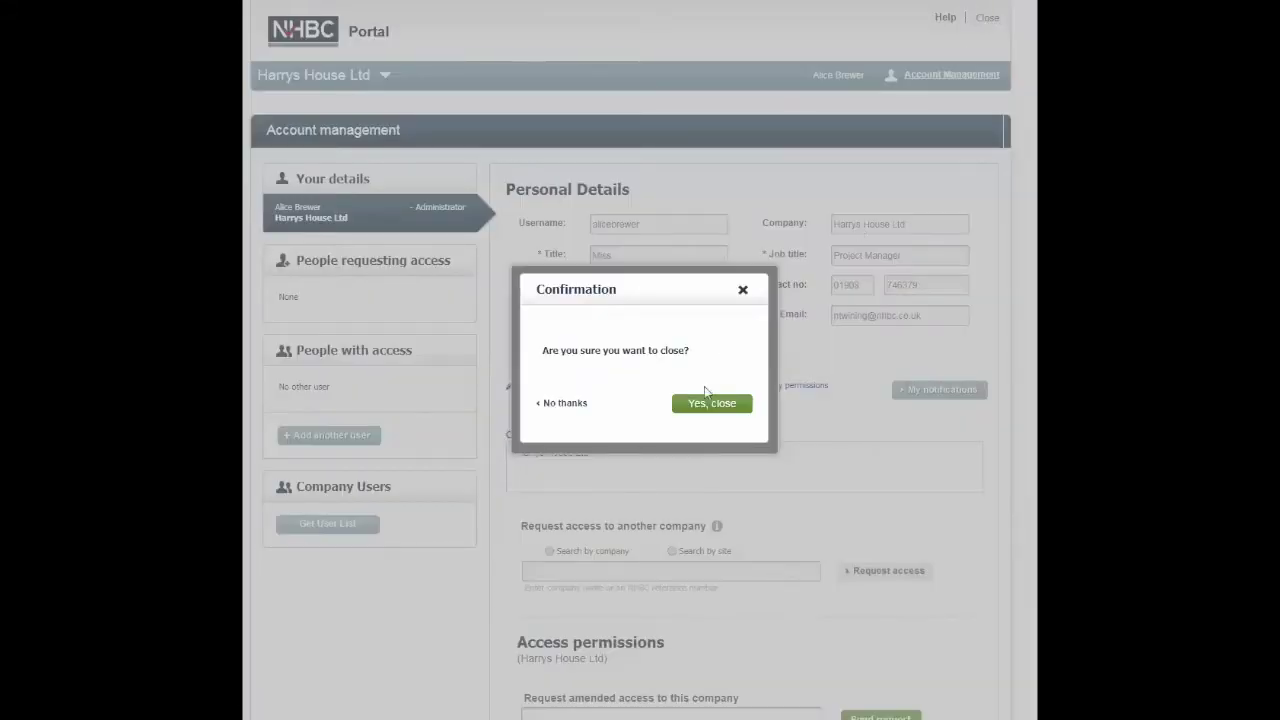
Step: Confirm closing account management to return to the sites list
left_click(710, 403)
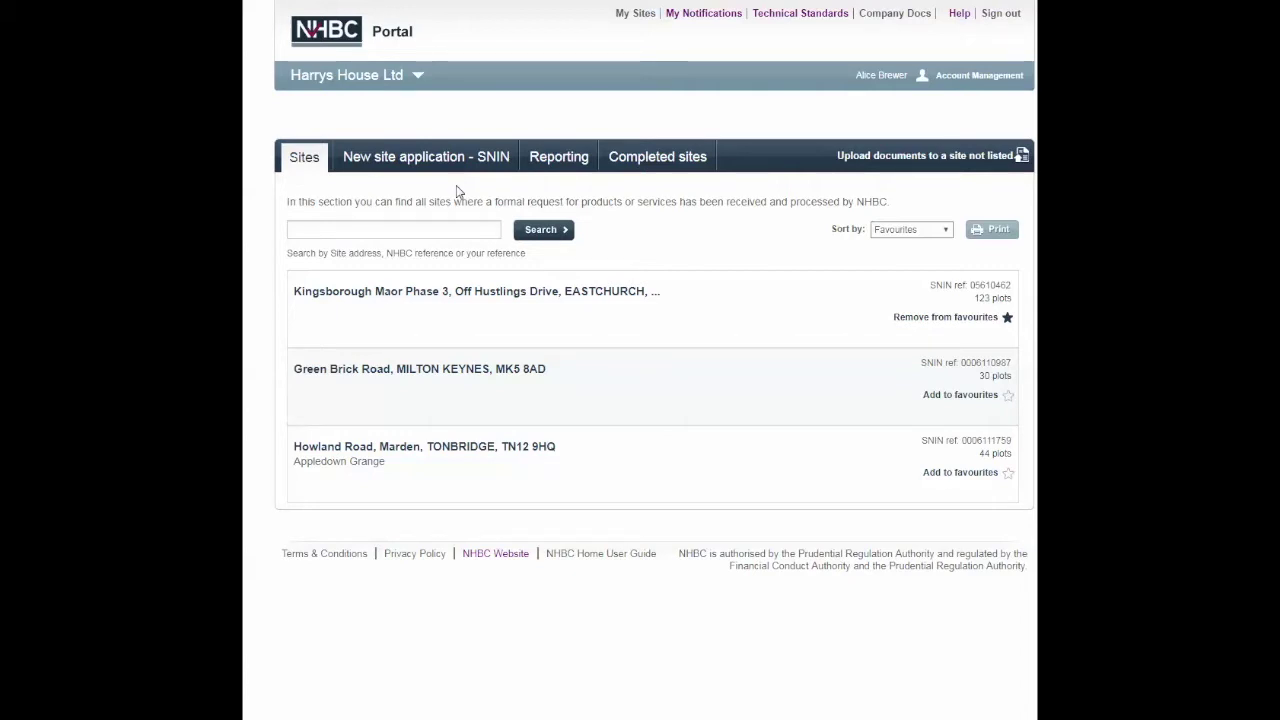
mouse_move(420, 297)
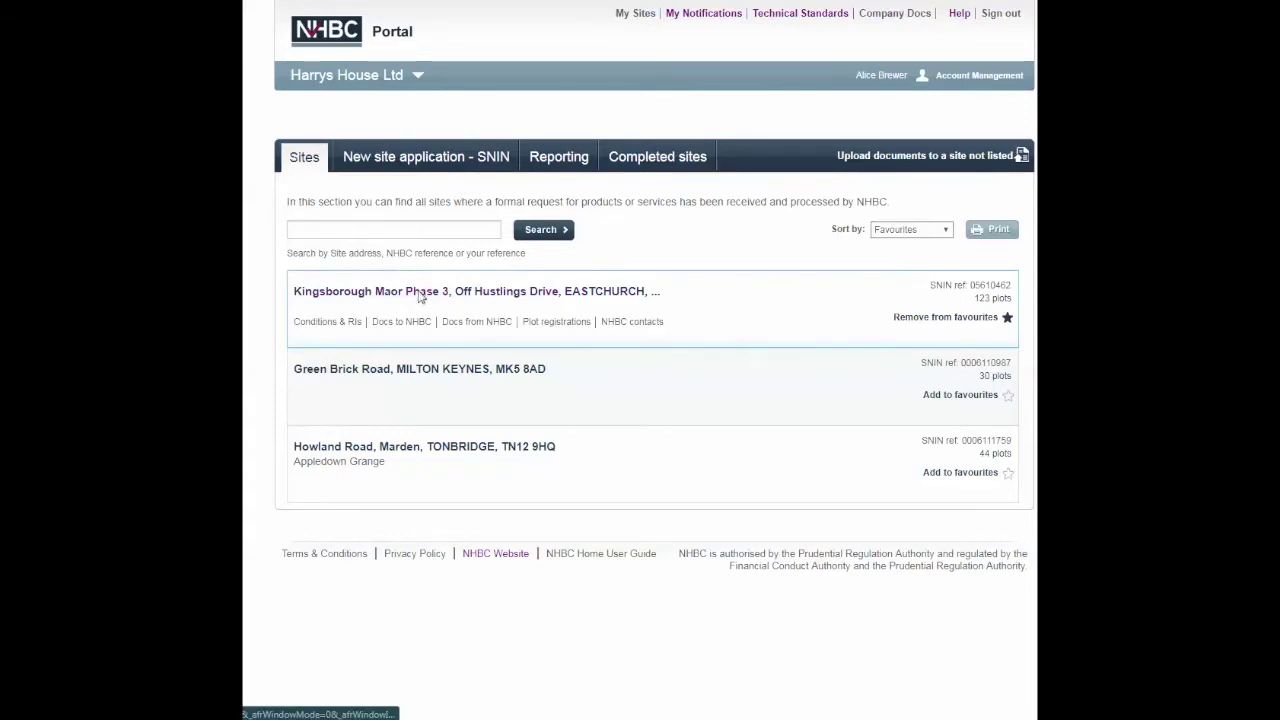
Step: Open Plot 84's details at Kingsborough Maor Phase 3 and open the organisation entry in Sale details
left_click(410, 292)
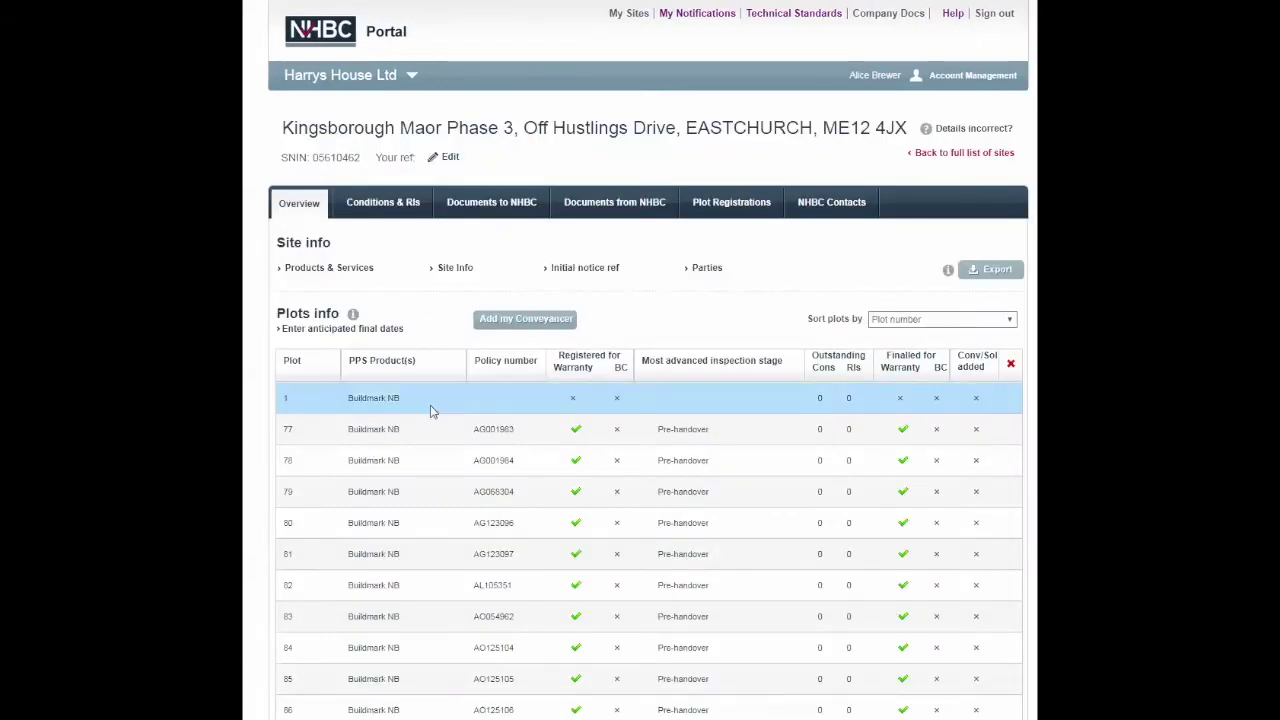
left_click(386, 650)
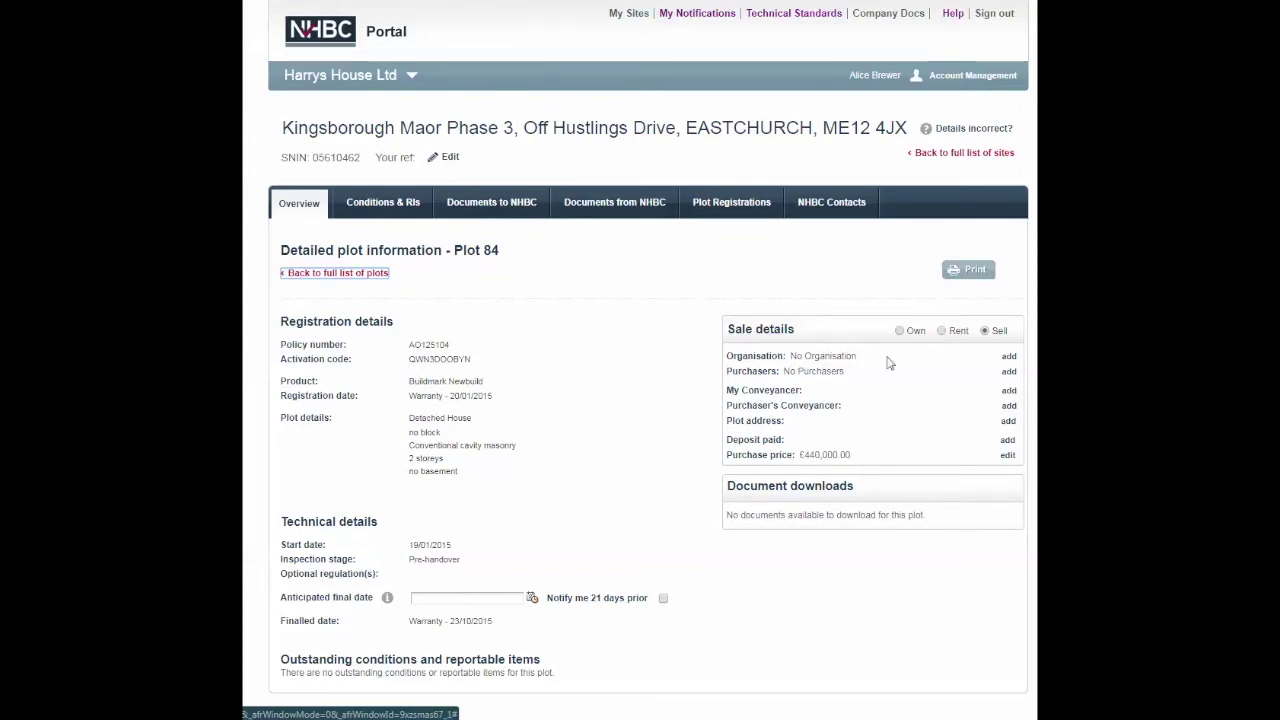
left_click(1009, 357)
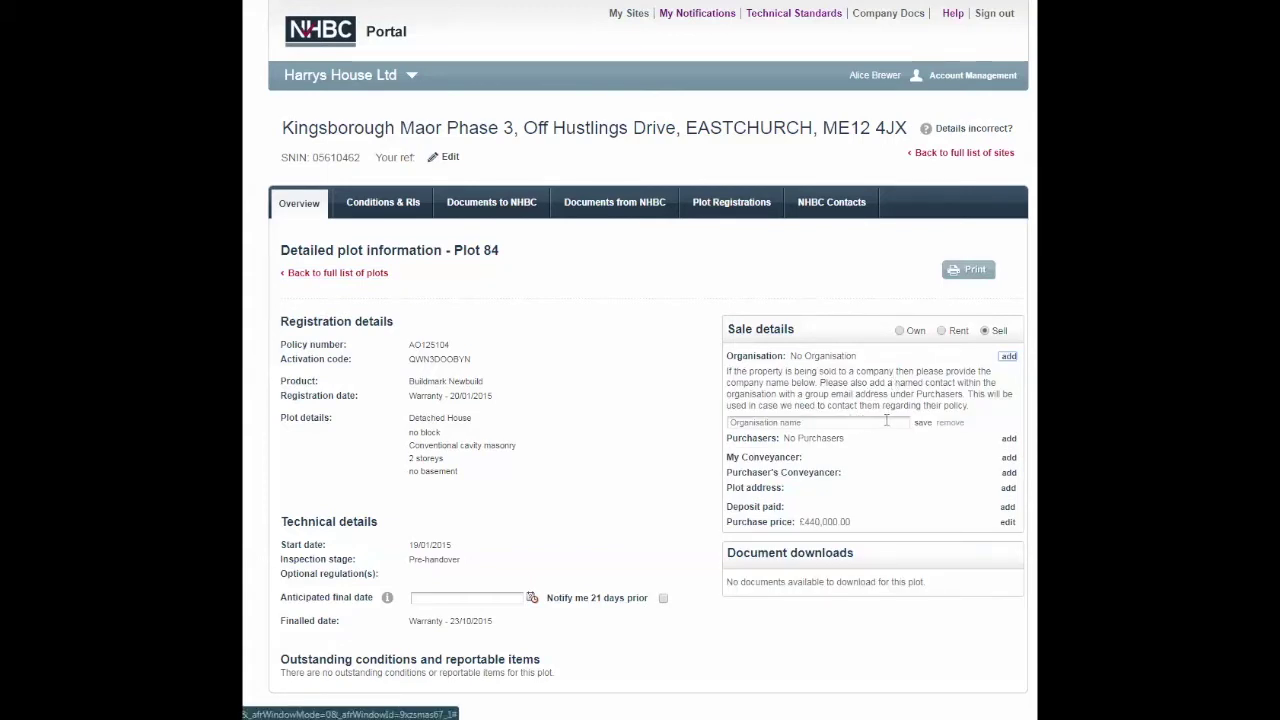
Step: Collapse the organisation entry and start adding a purchaser to Plot 84's sale details
left_click(1008, 357)
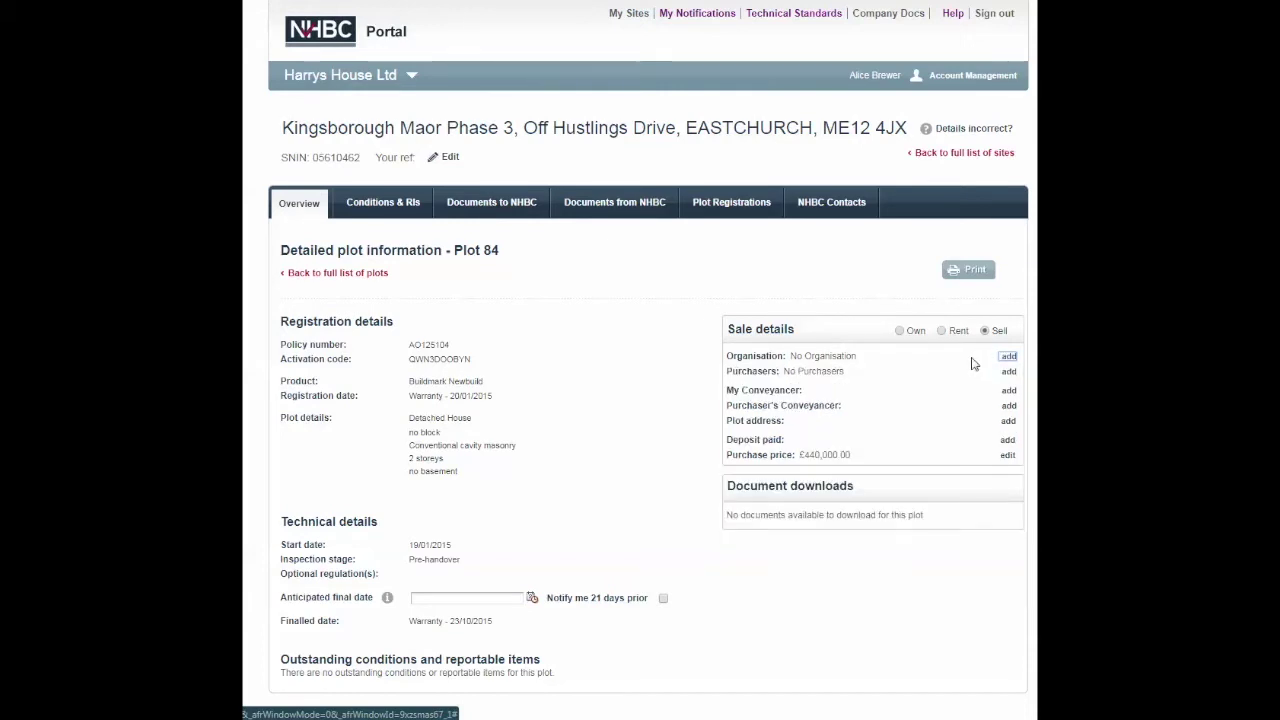
left_click(1008, 374)
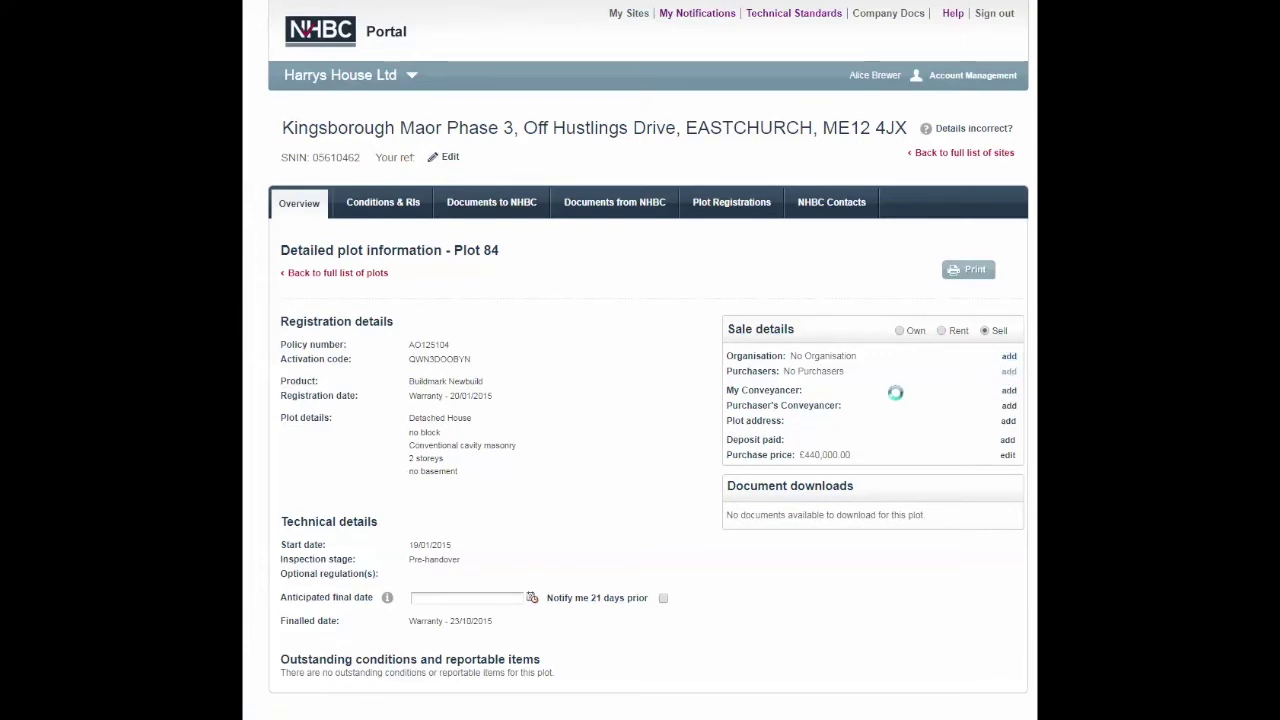
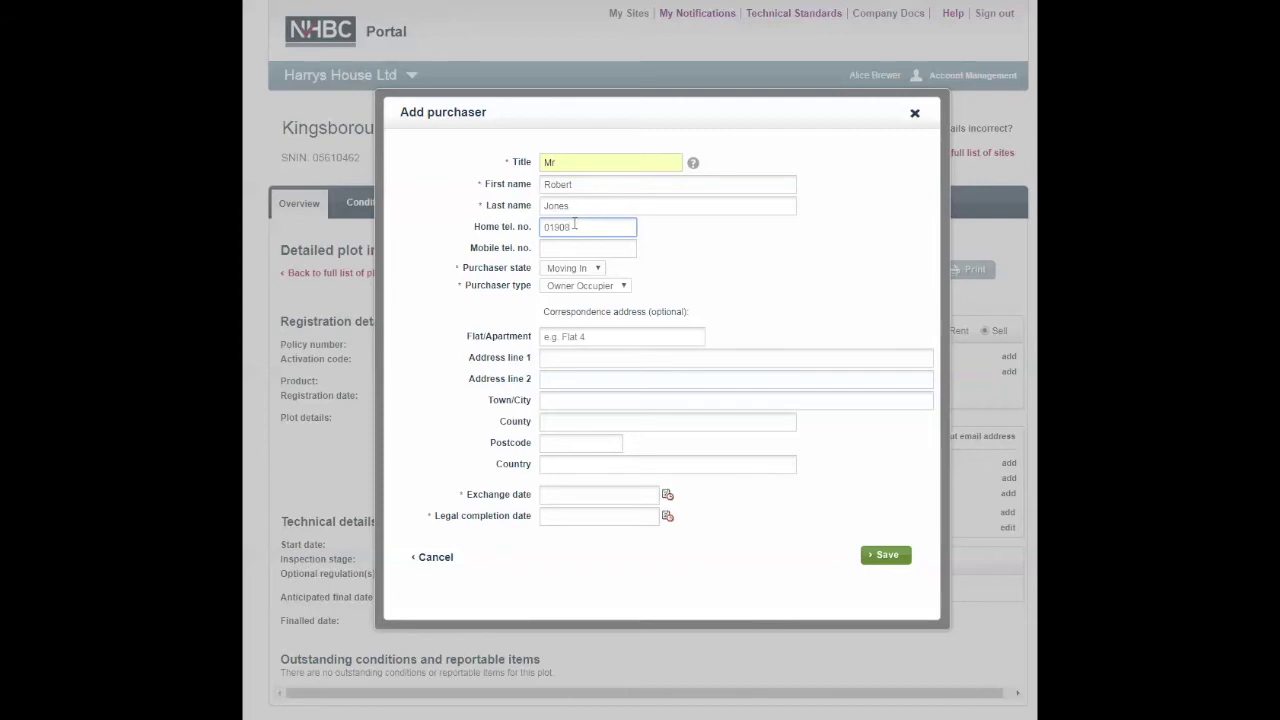
Step: Finish the home phone number and keep purchaser state Moving In and type Owner Occupier
type("46")
left_click(598, 269)
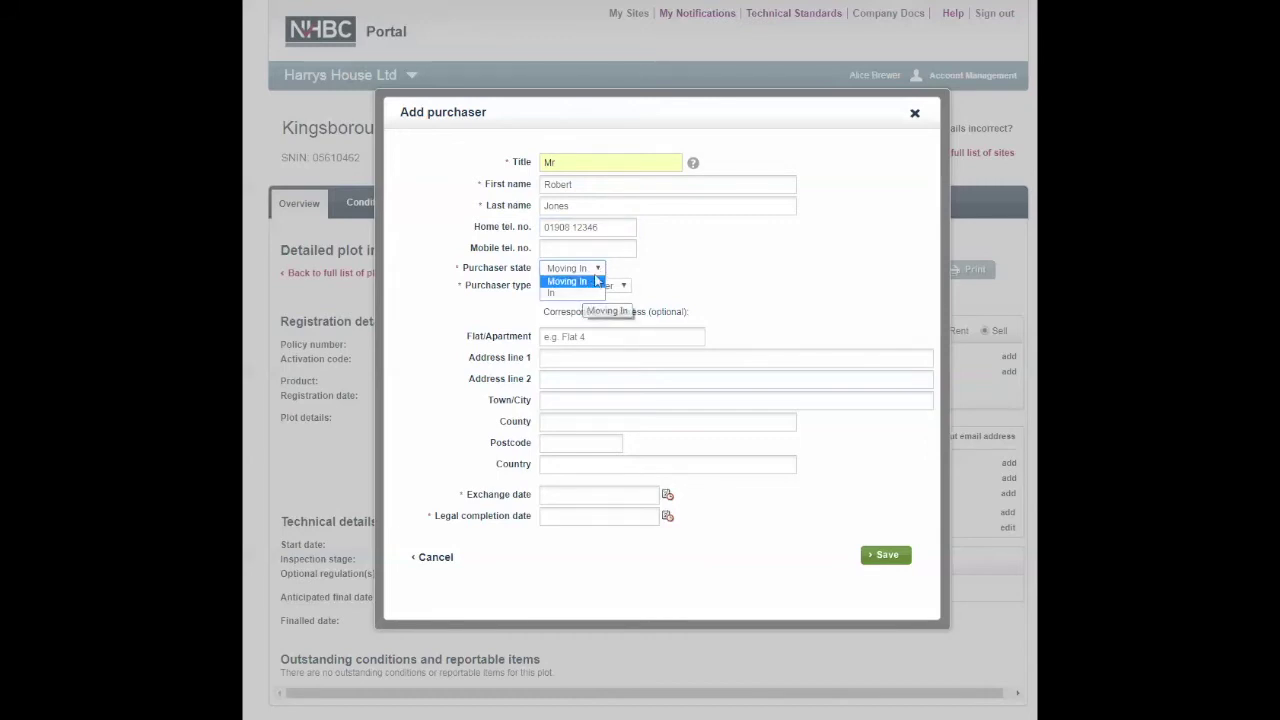
left_click(598, 280)
left_click(626, 288)
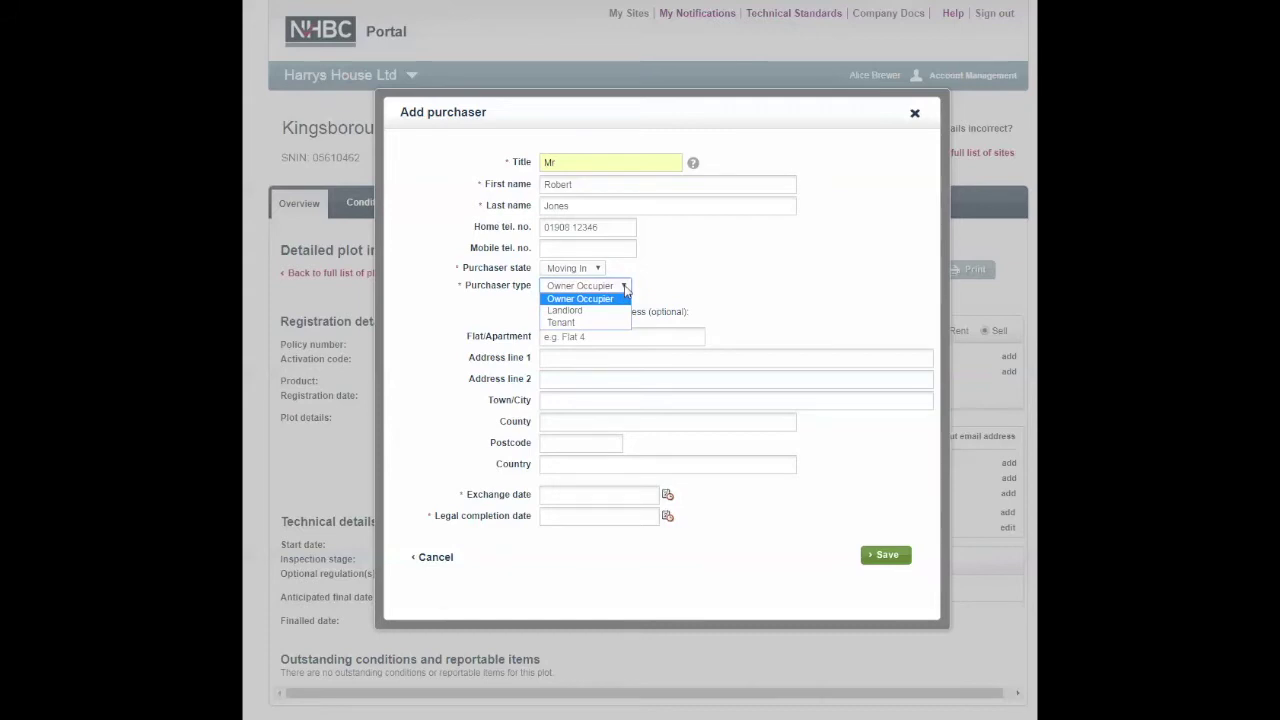
left_click(626, 288)
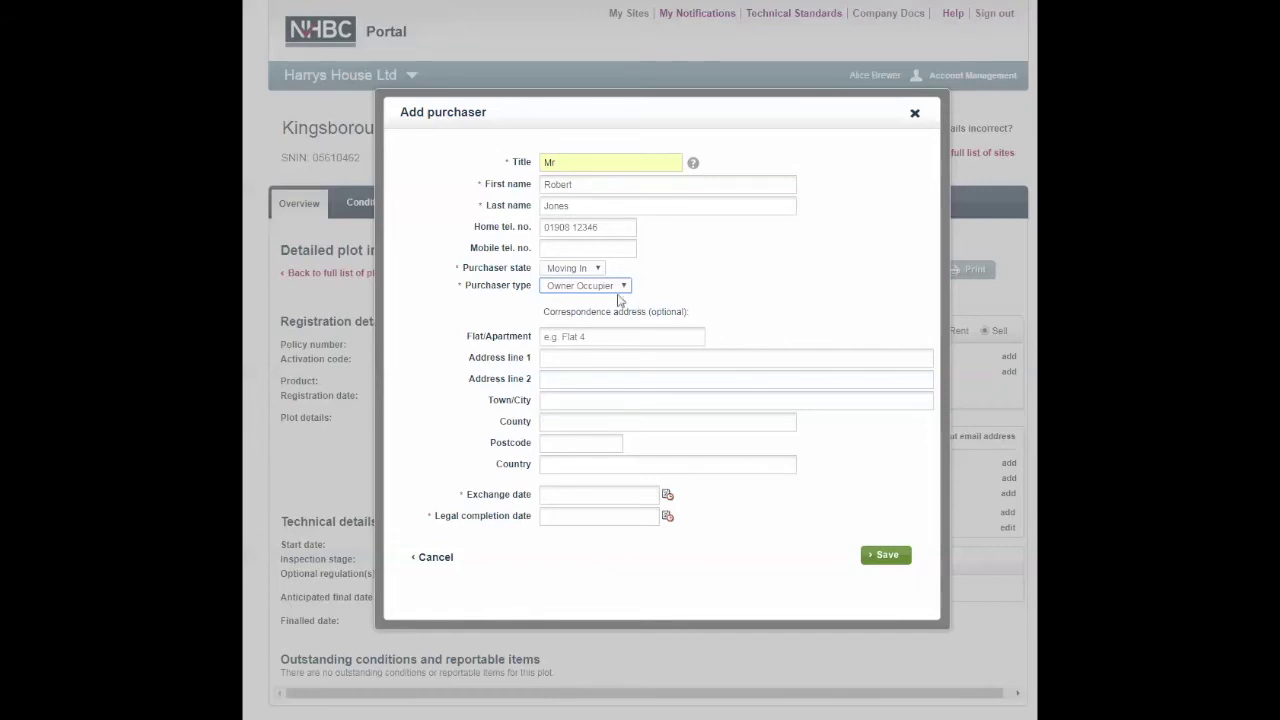
left_click(576, 357)
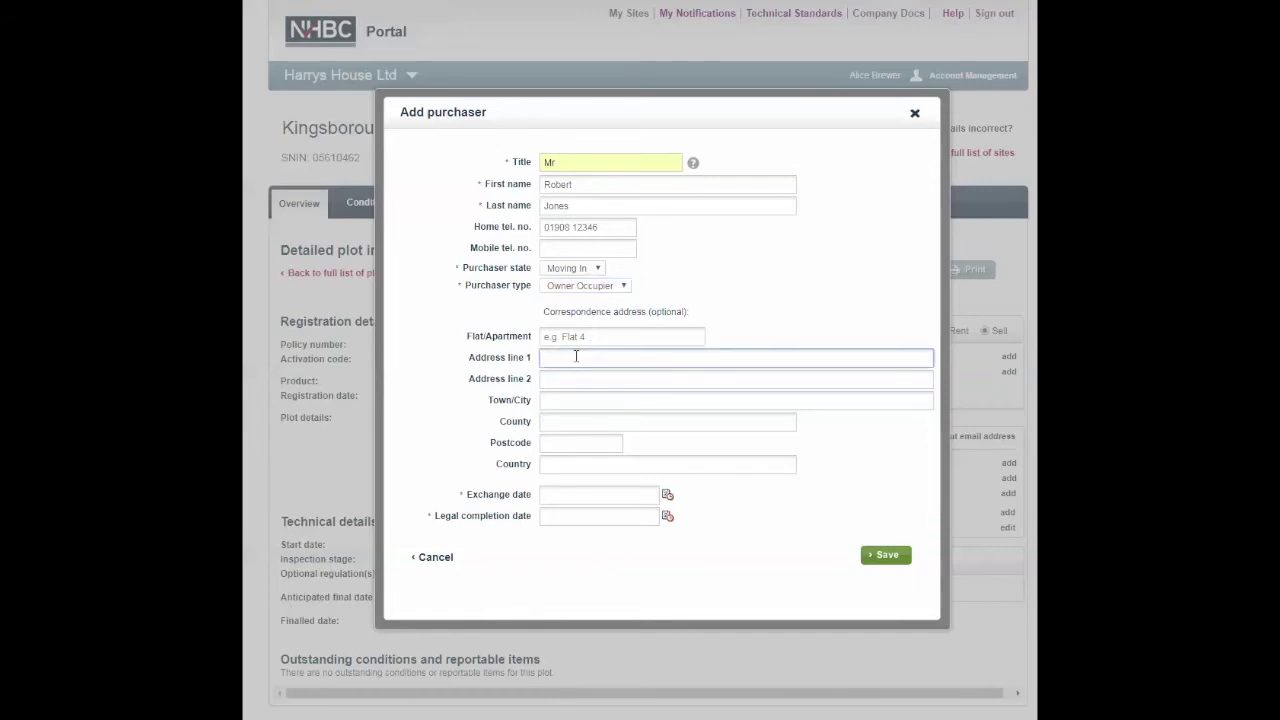
Step: Enter the purchaser's street address, town, county and postcode as the correspondence address
left_click(583, 402)
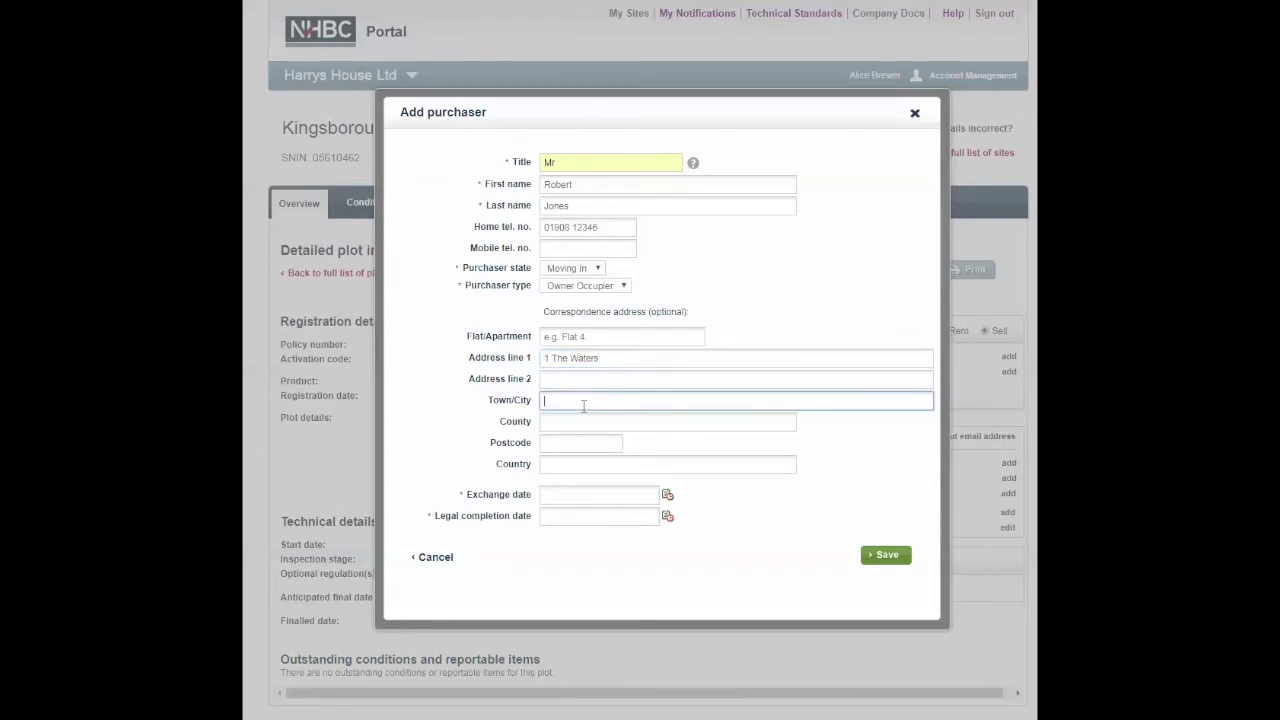
type("Dorking")
left_click(581, 421)
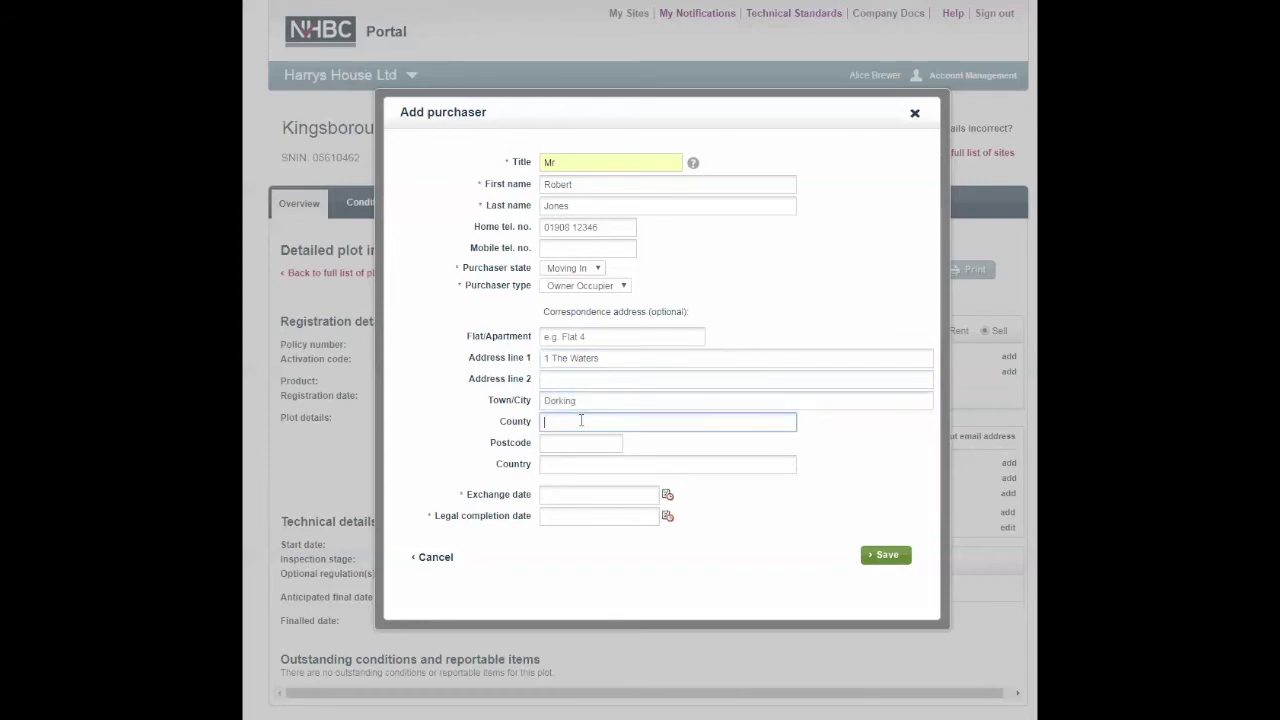
type("Surrey")
left_click(583, 443)
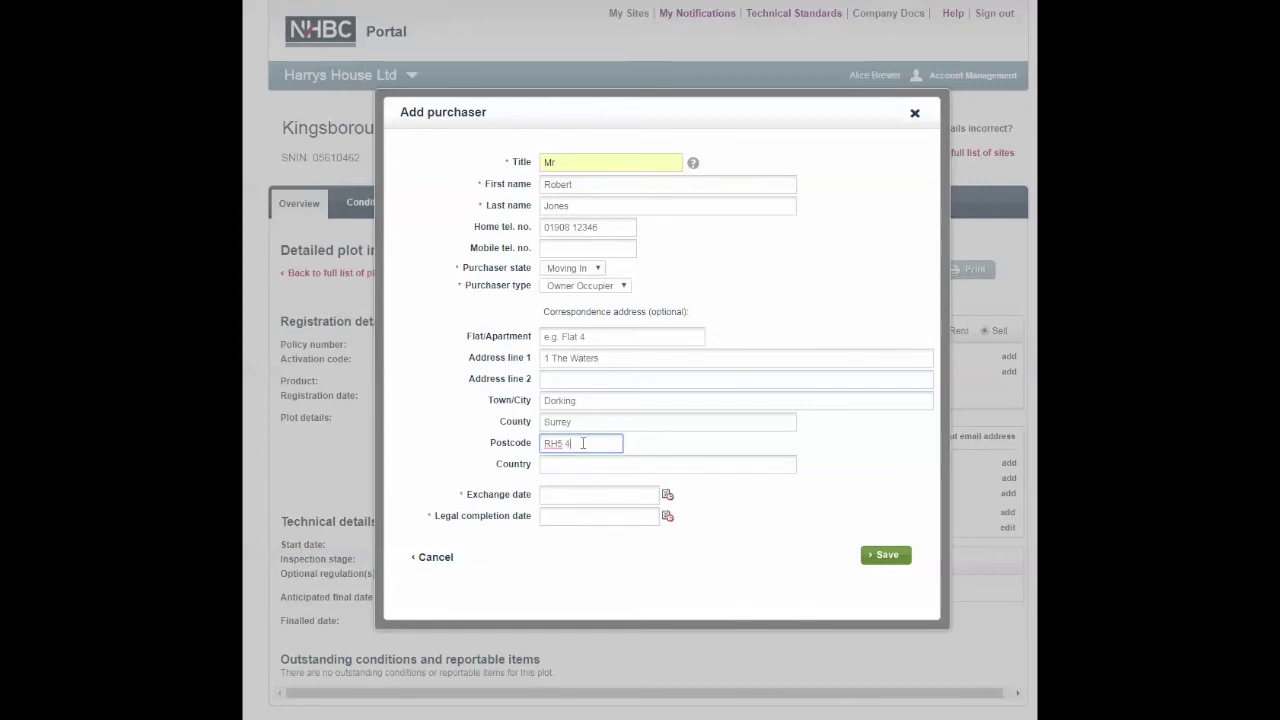
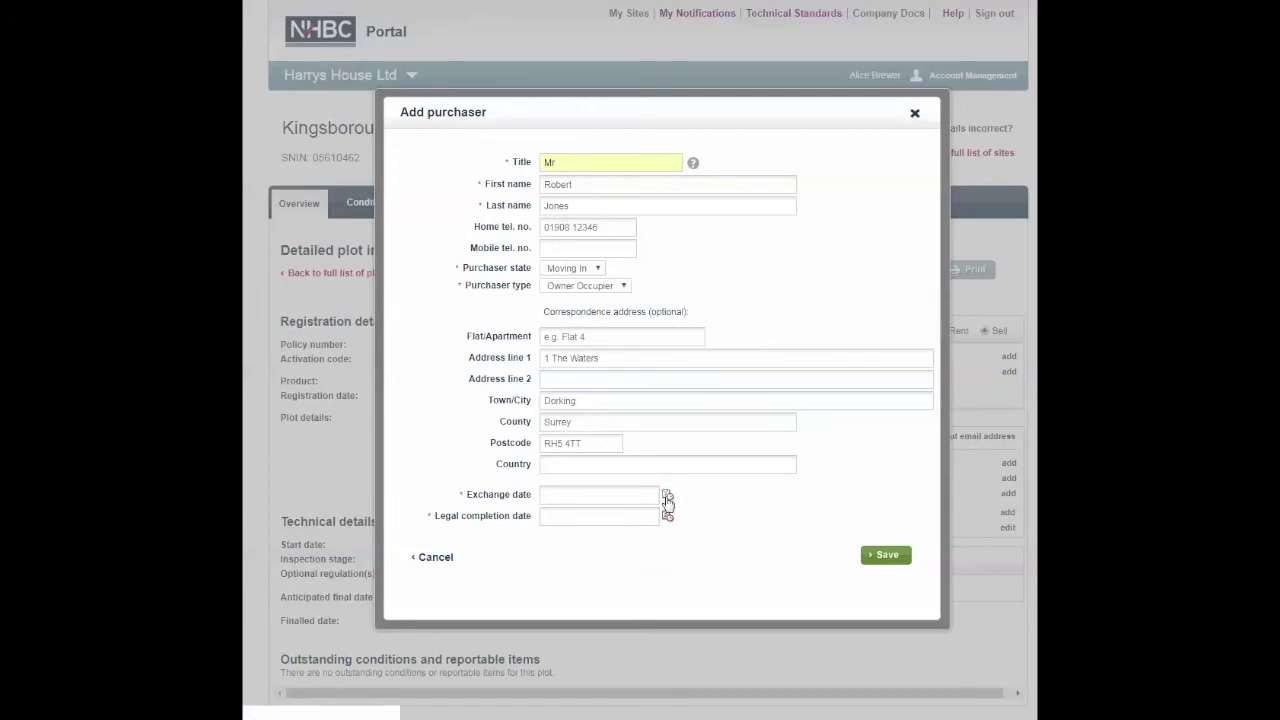
Step: Set the exchange date to 6 August 2018 using the calendar
left_click(667, 497)
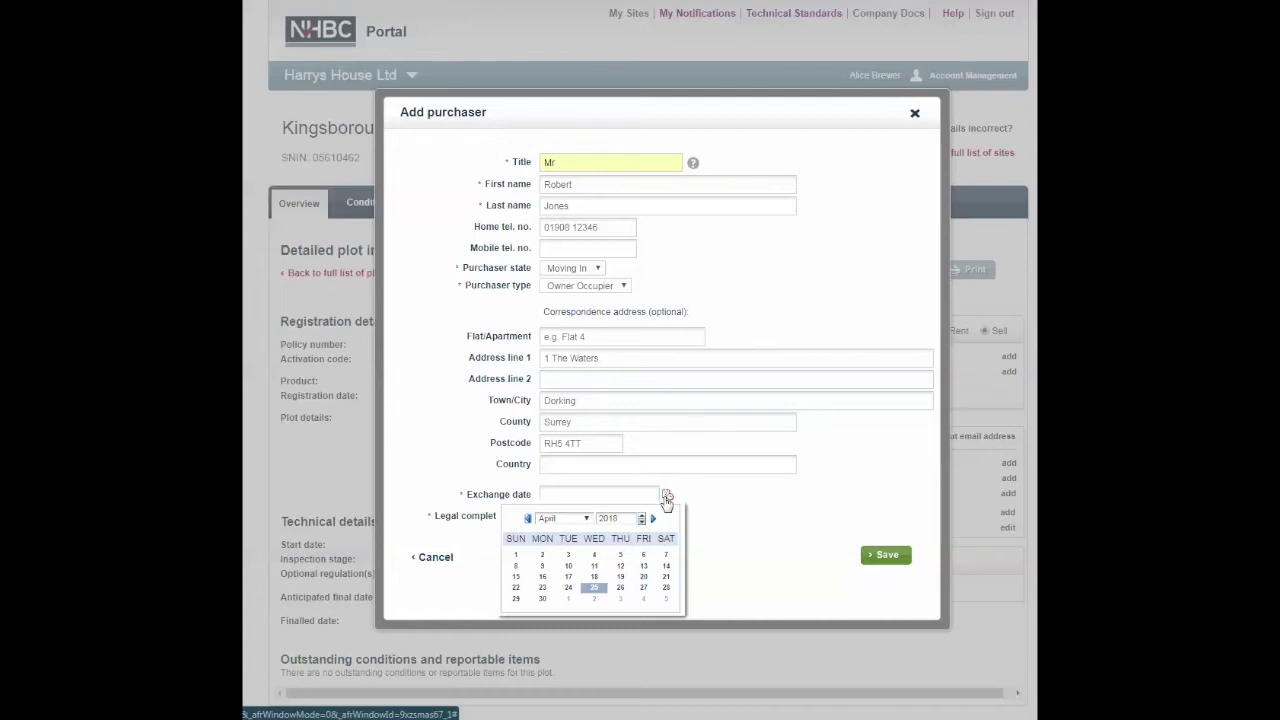
left_click(587, 521)
left_click(556, 605)
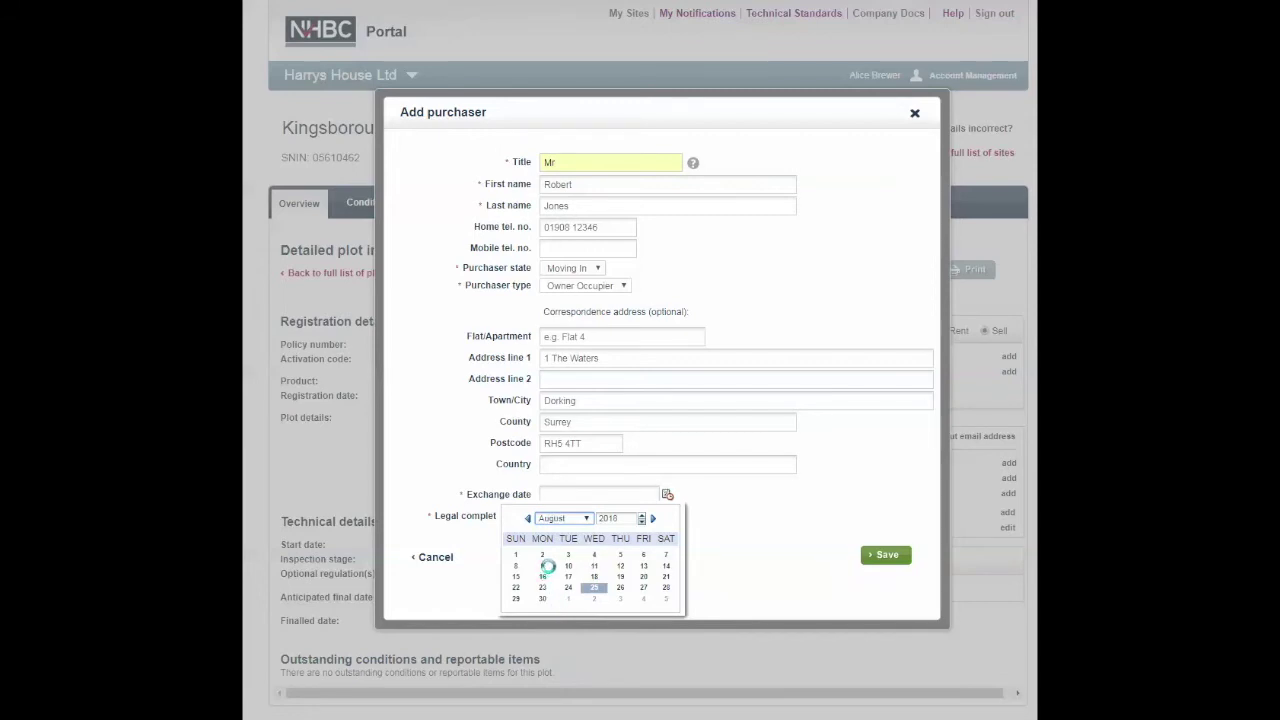
left_click(543, 568)
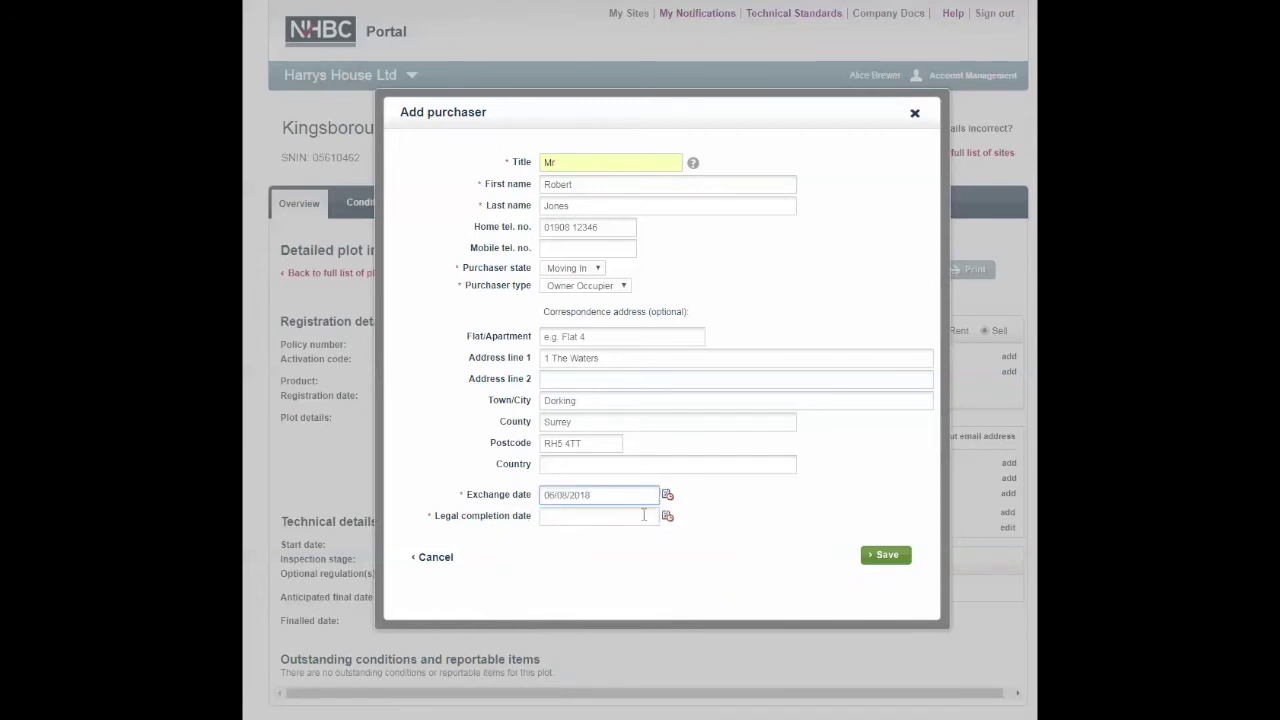
Step: Set legal completion to 7 August 2018 and save the purchaser to Plot 84
left_click(667, 516)
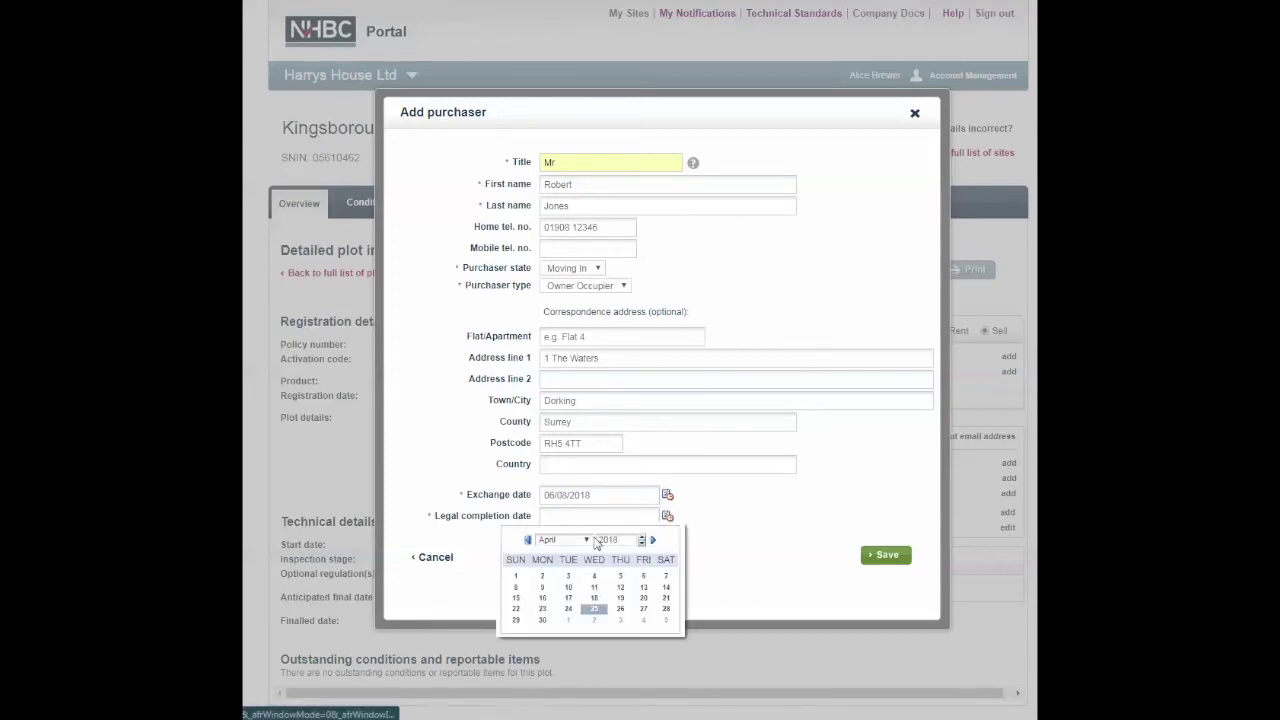
left_click(583, 540)
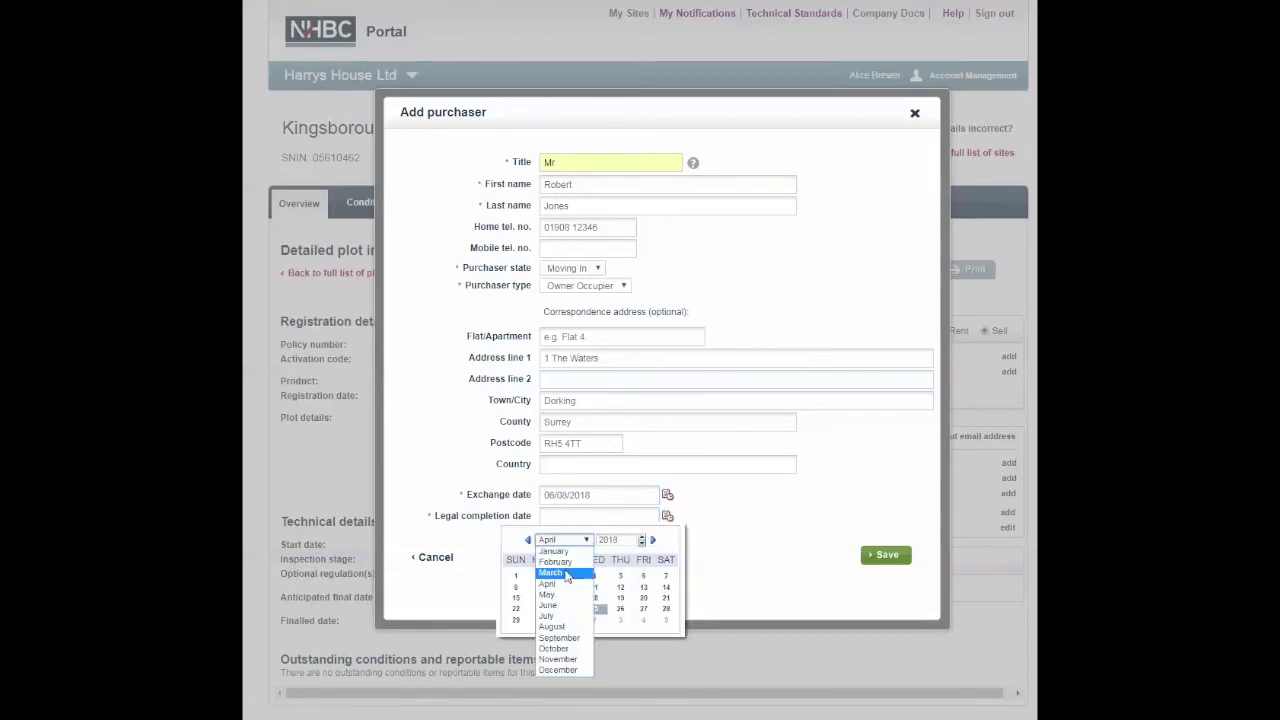
left_click(550, 627)
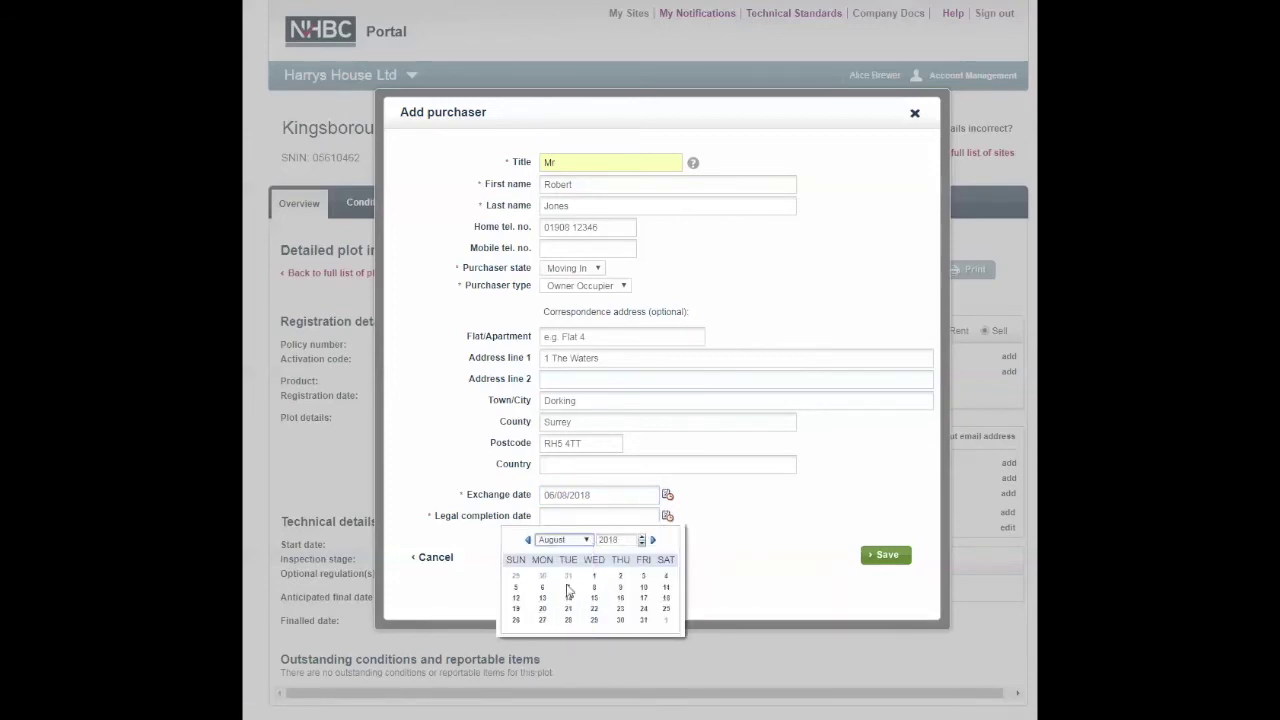
left_click(568, 587)
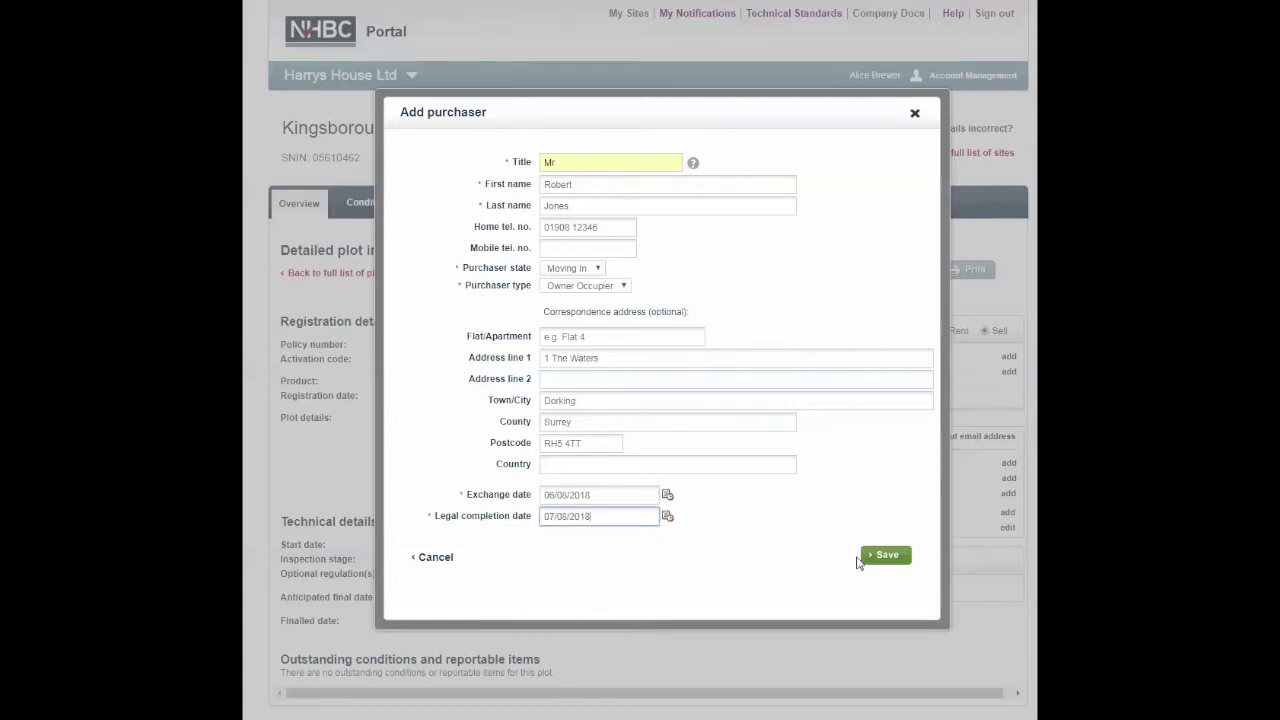
left_click(884, 557)
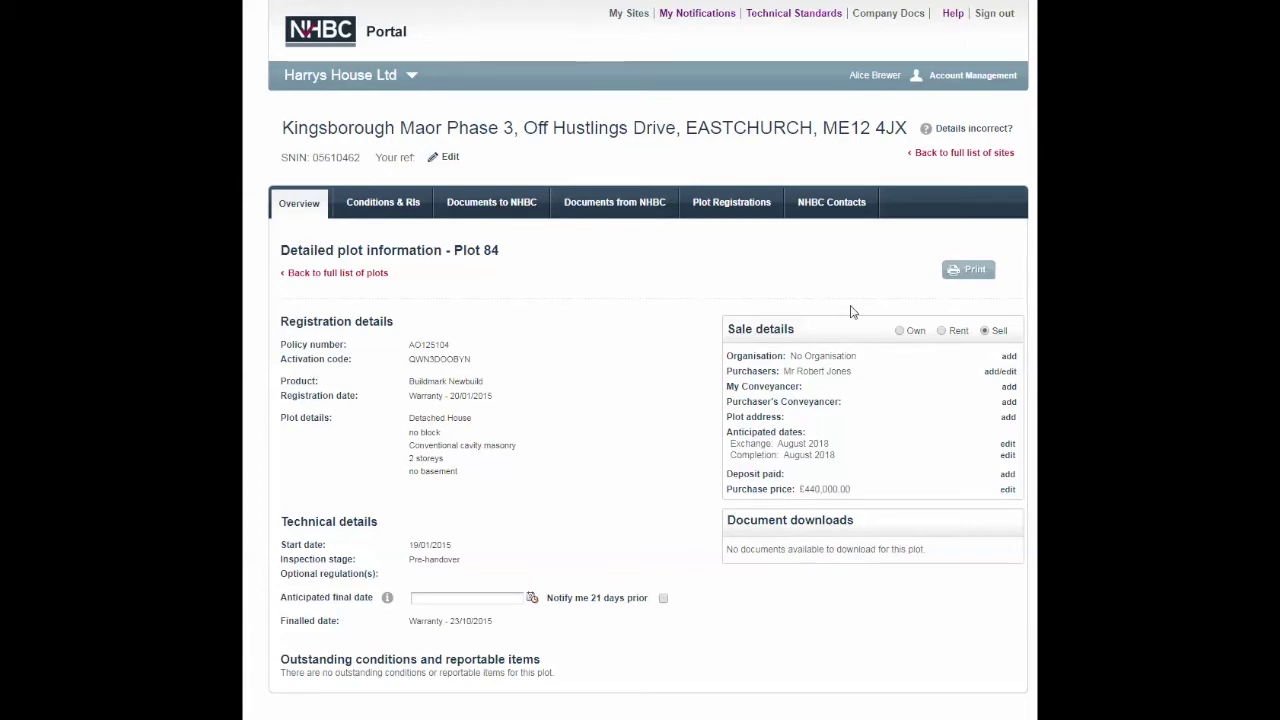
Step: Allocate Plot 84 to my conveyancer by entering their e-mail address
left_click(1001, 371)
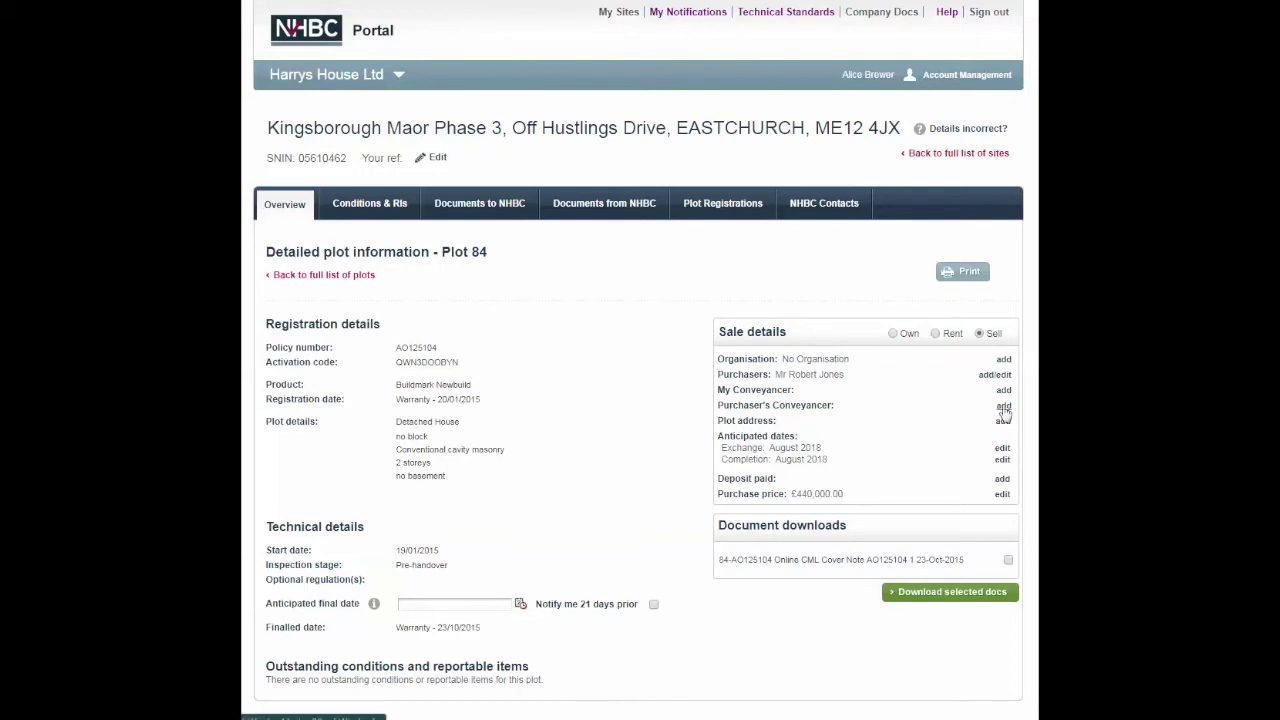
left_click(1003, 390)
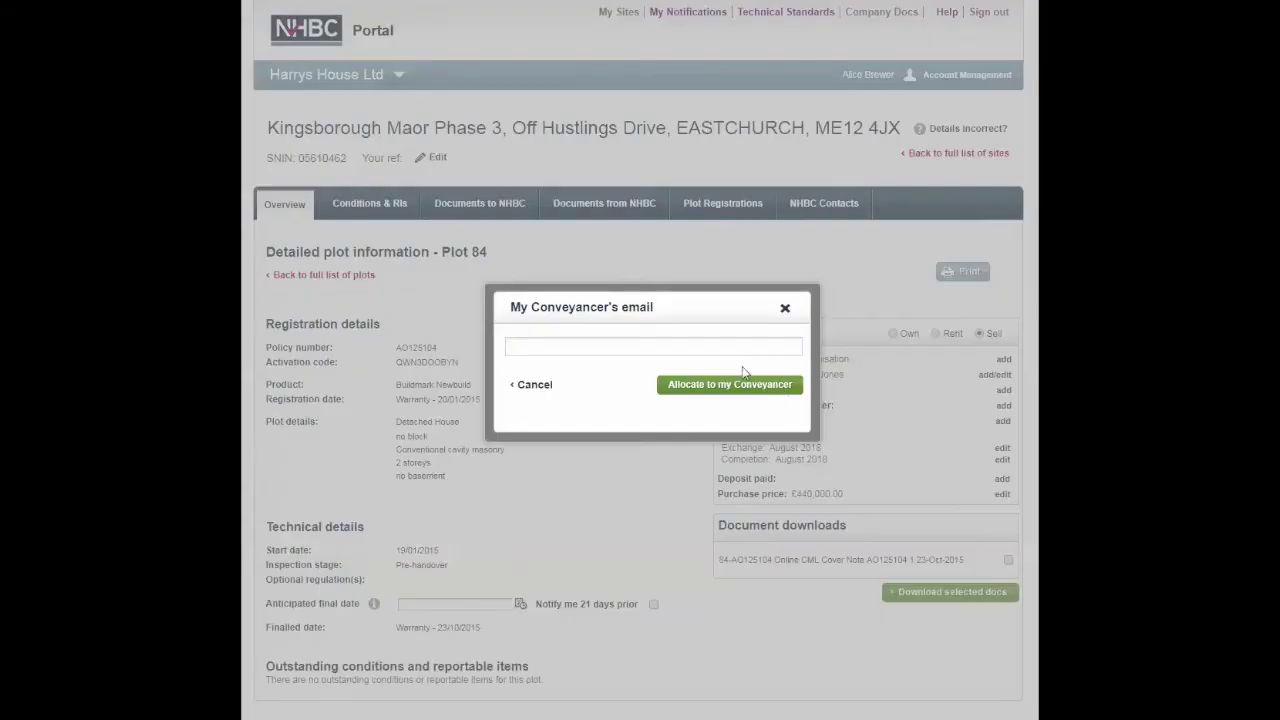
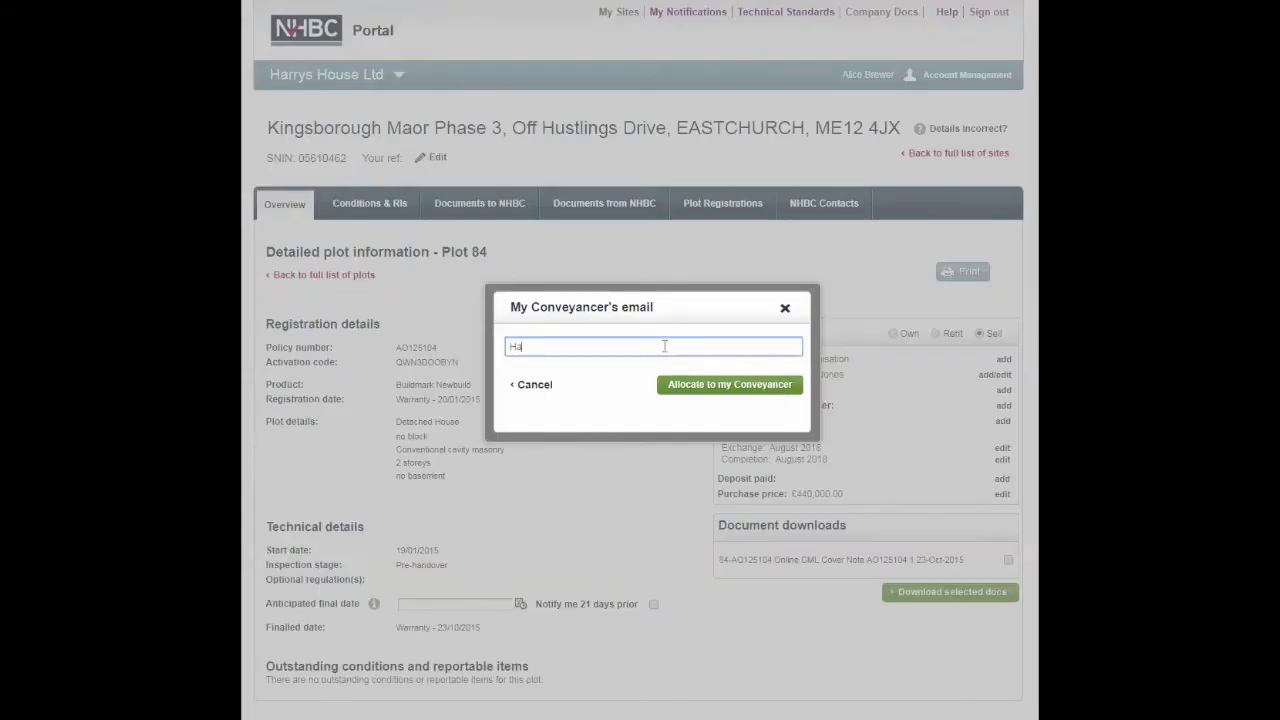
left_click(750, 392)
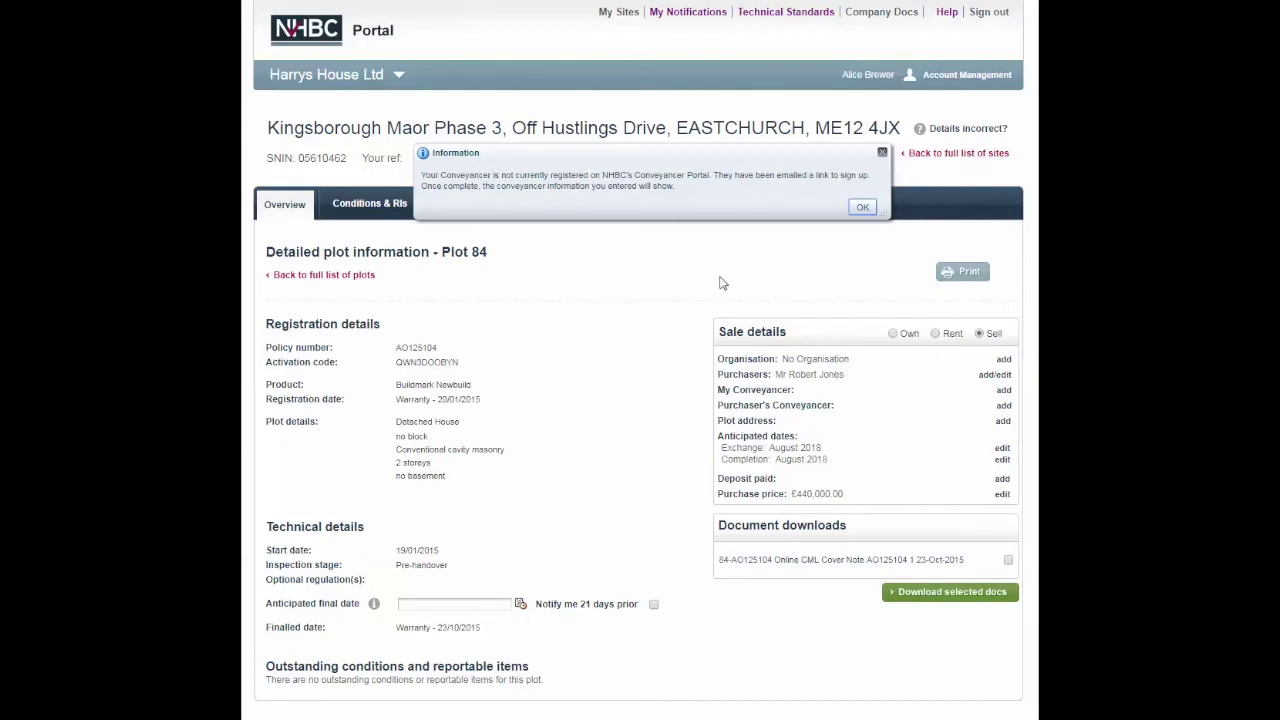
Step: Add the purchaser's conveyancer e-mail address for Plot 84 and save it
left_click(860, 208)
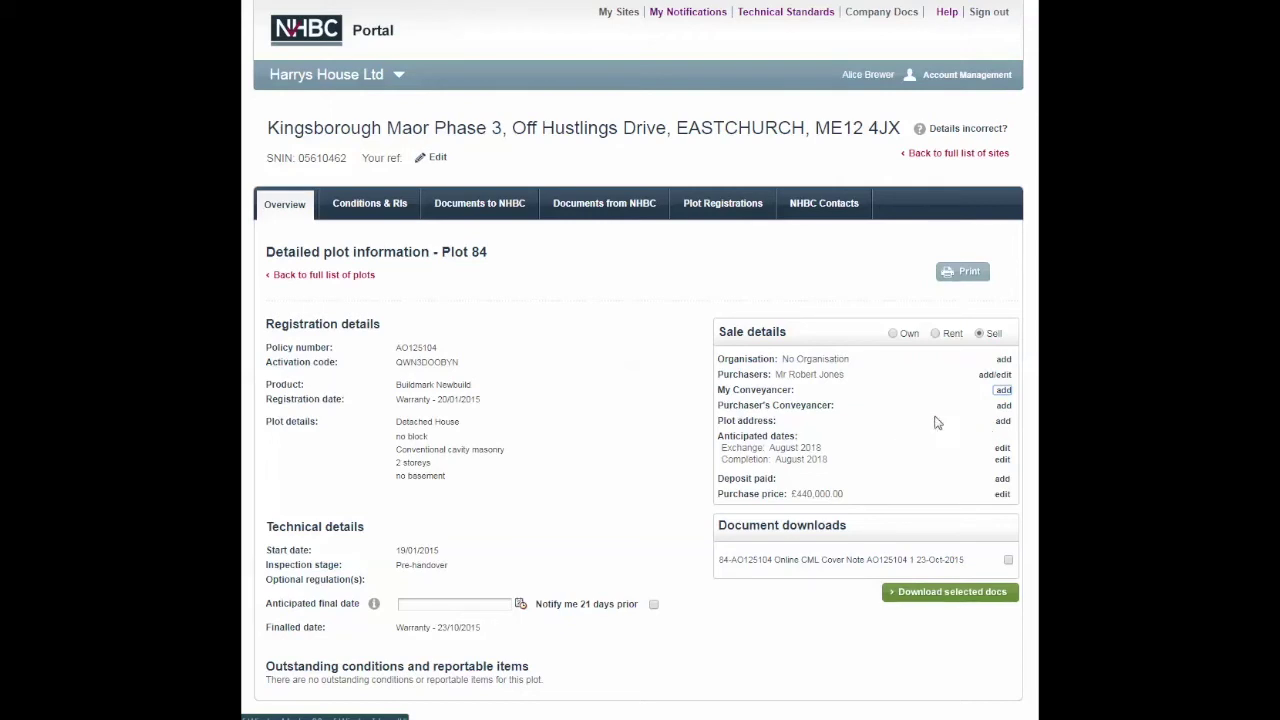
left_click(1002, 406)
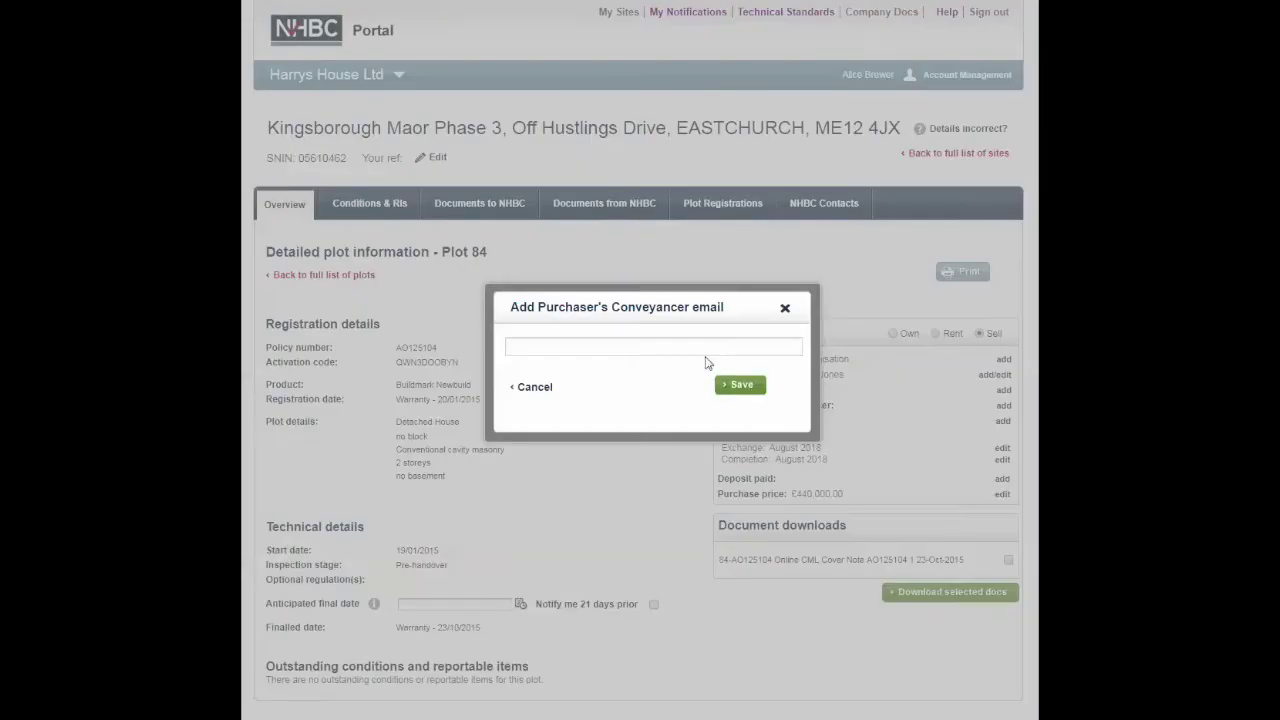
left_click(625, 350)
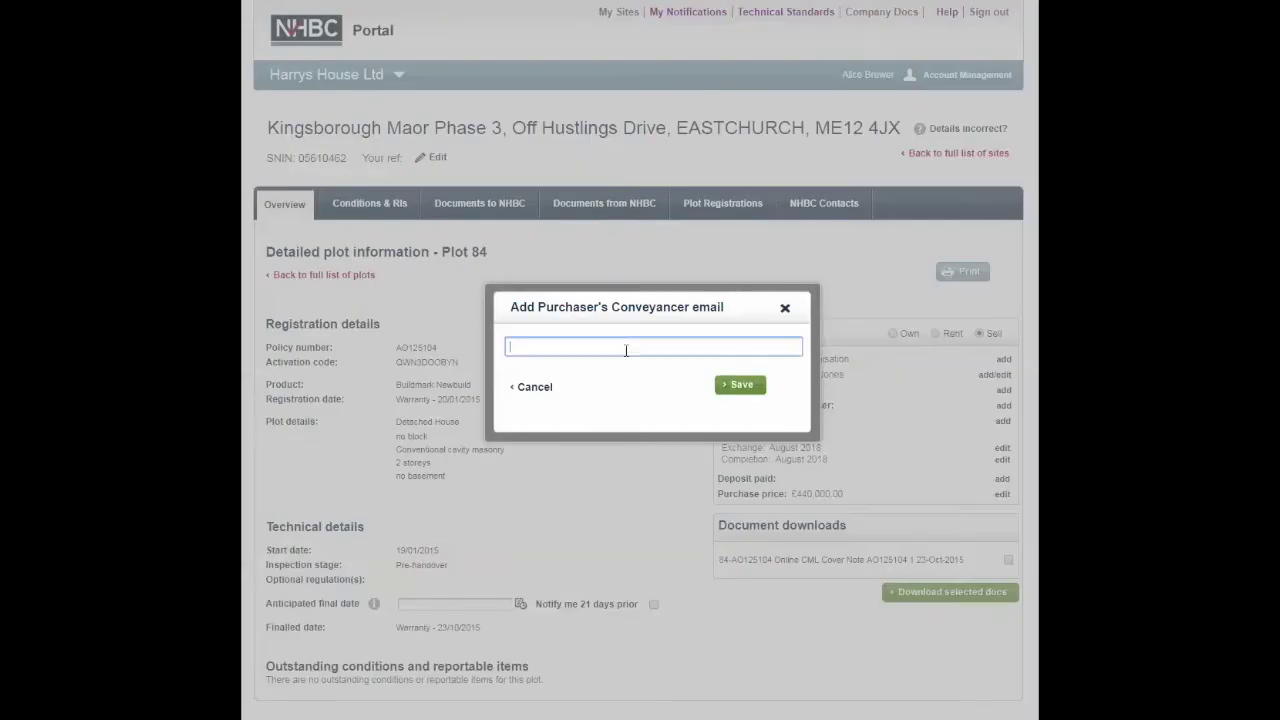
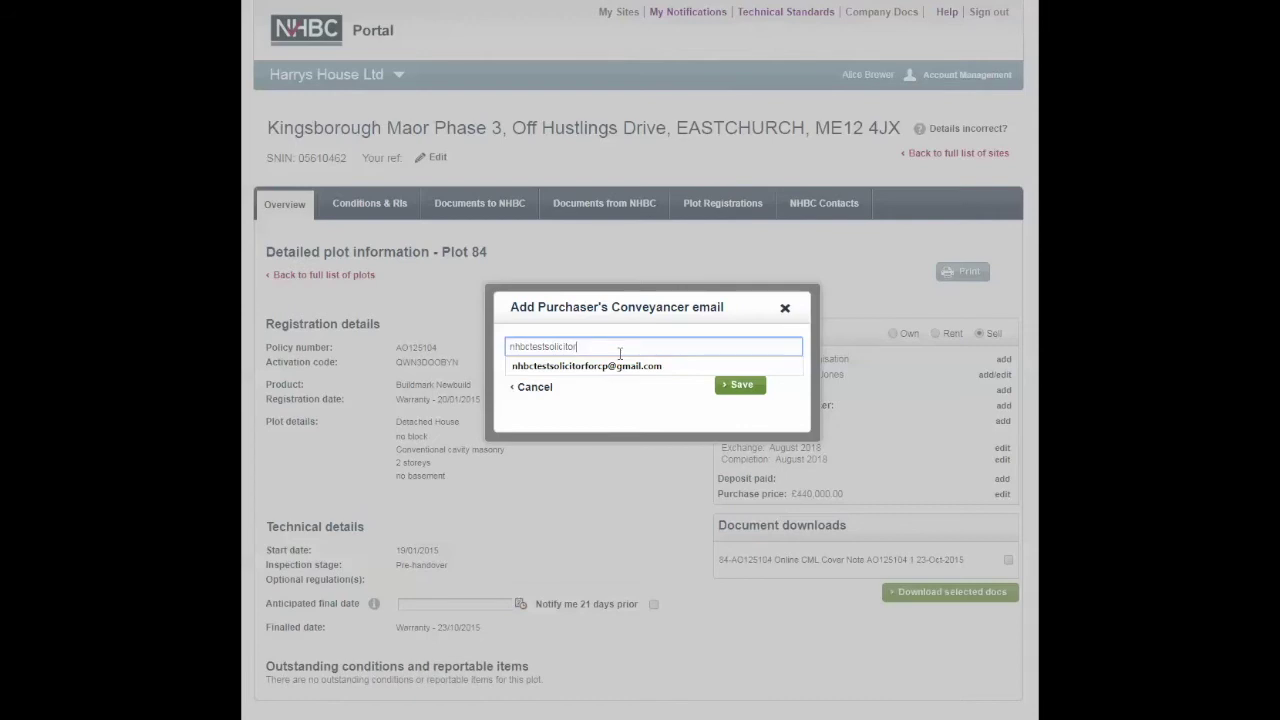
left_click(751, 389)
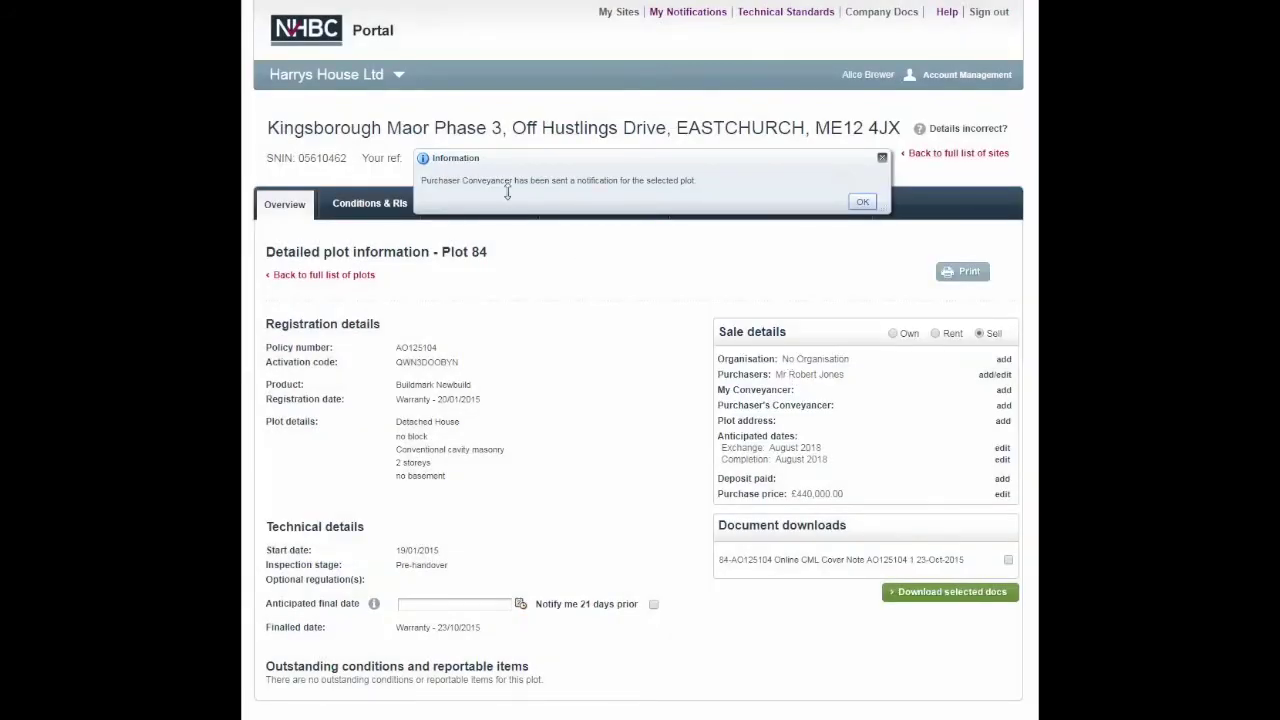
left_click(856, 204)
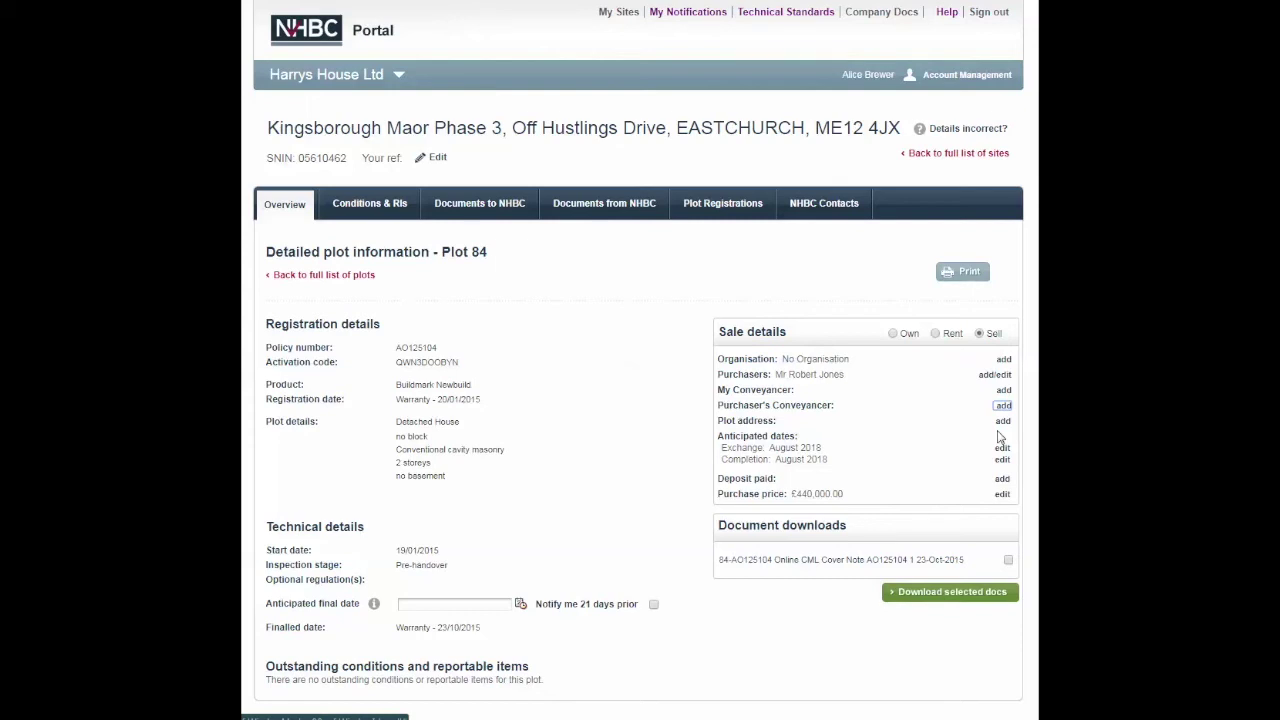
Step: Look up Plot 84's postcode, pick the matching address and confirm it as the plot address
left_click(1003, 421)
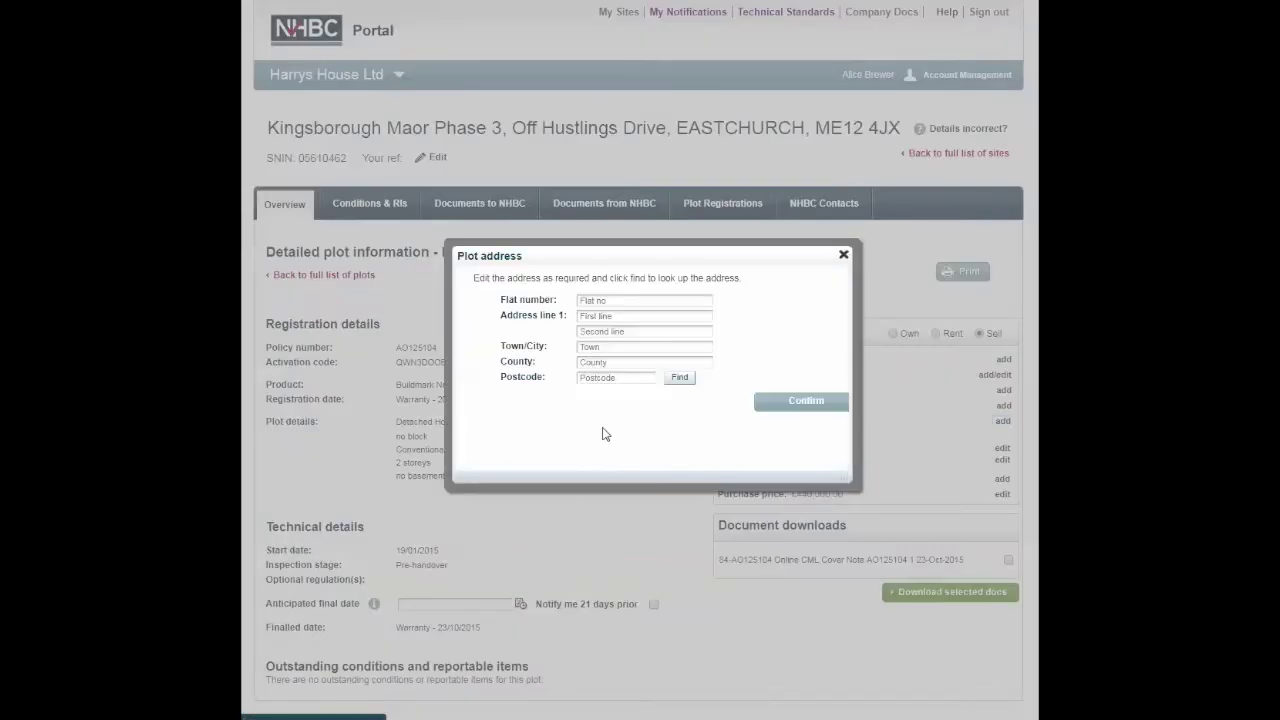
left_click(598, 382)
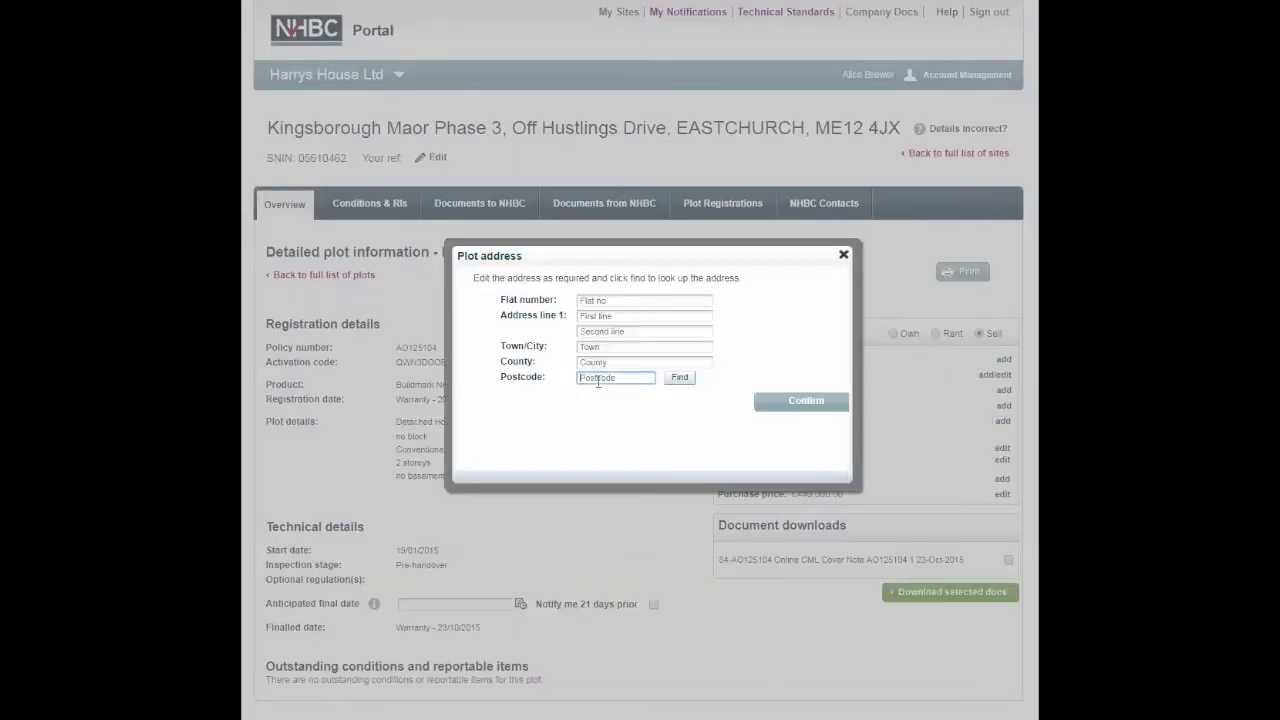
type("ME12 4JX")
left_click(680, 377)
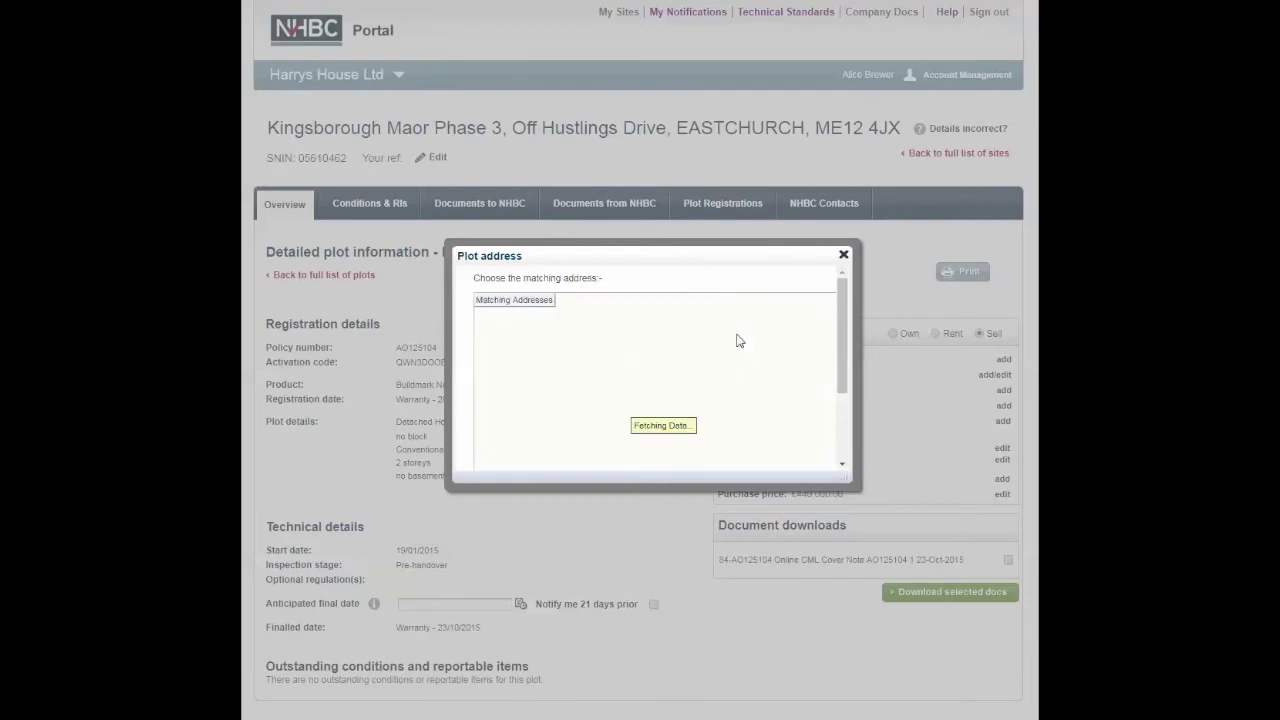
left_click(716, 316)
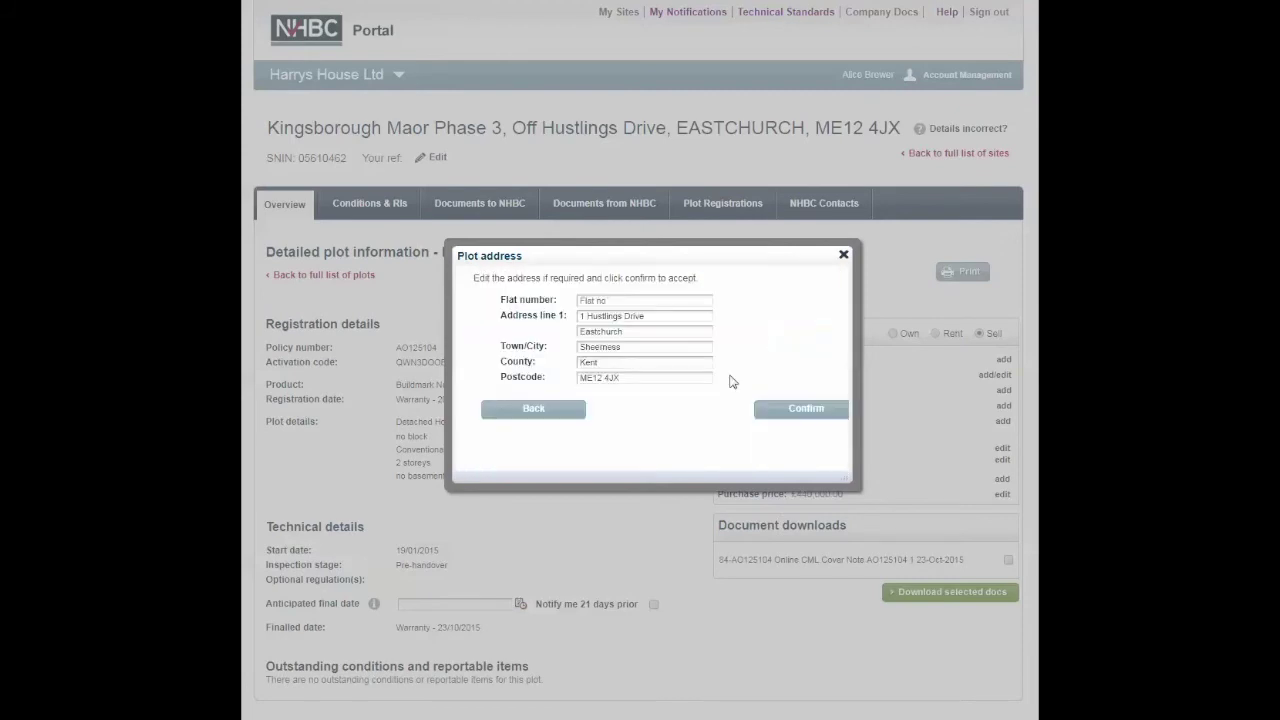
left_click(786, 419)
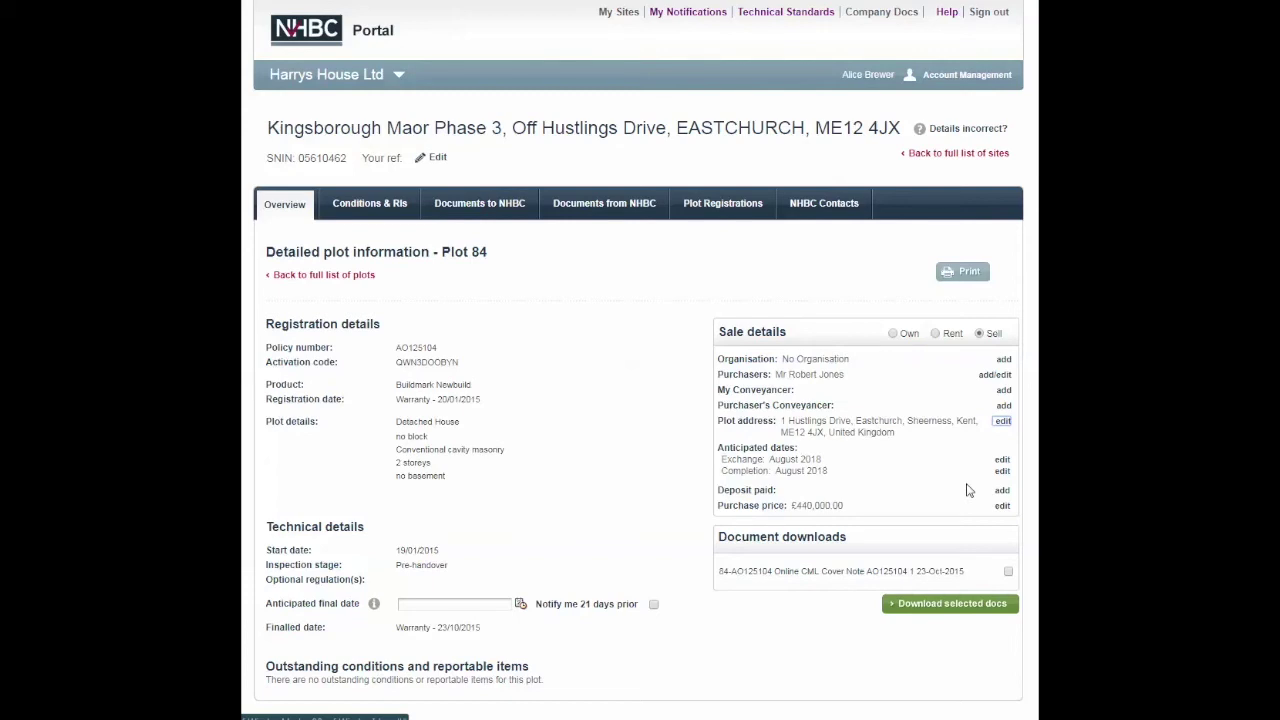
Step: Add a deposit paid of £20,000 to Plot 84
left_click(1002, 490)
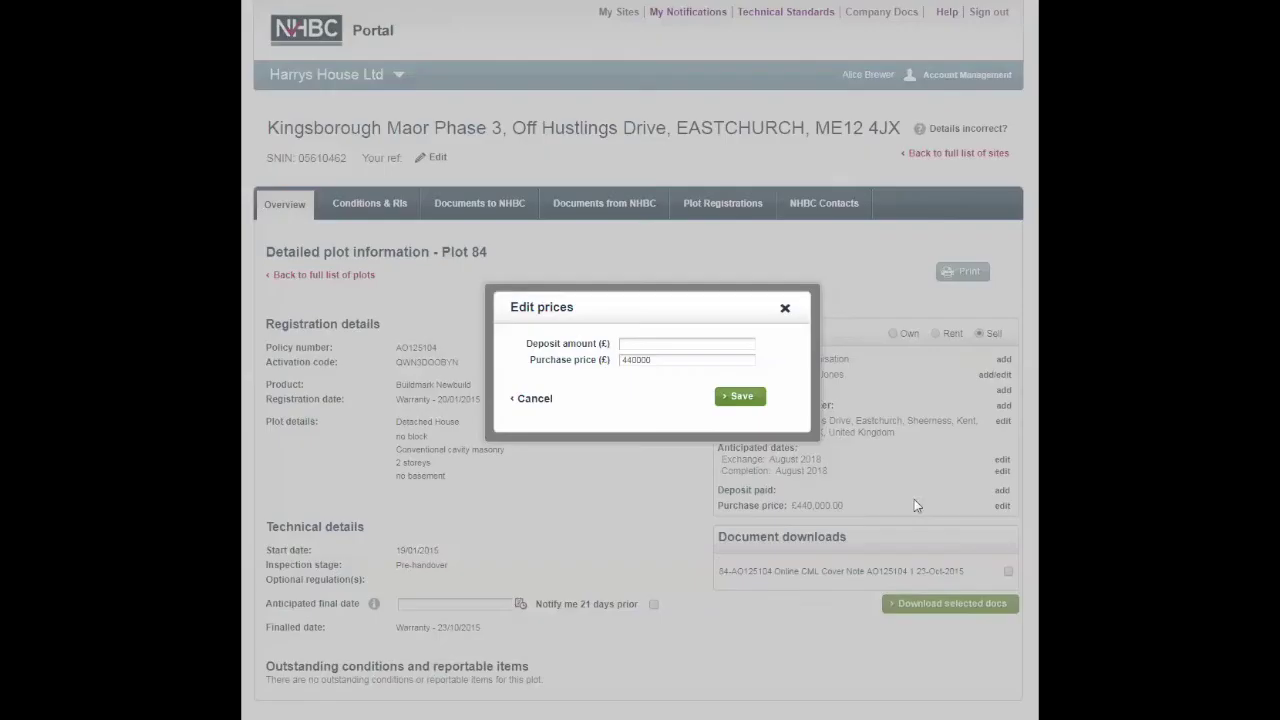
left_click(681, 346)
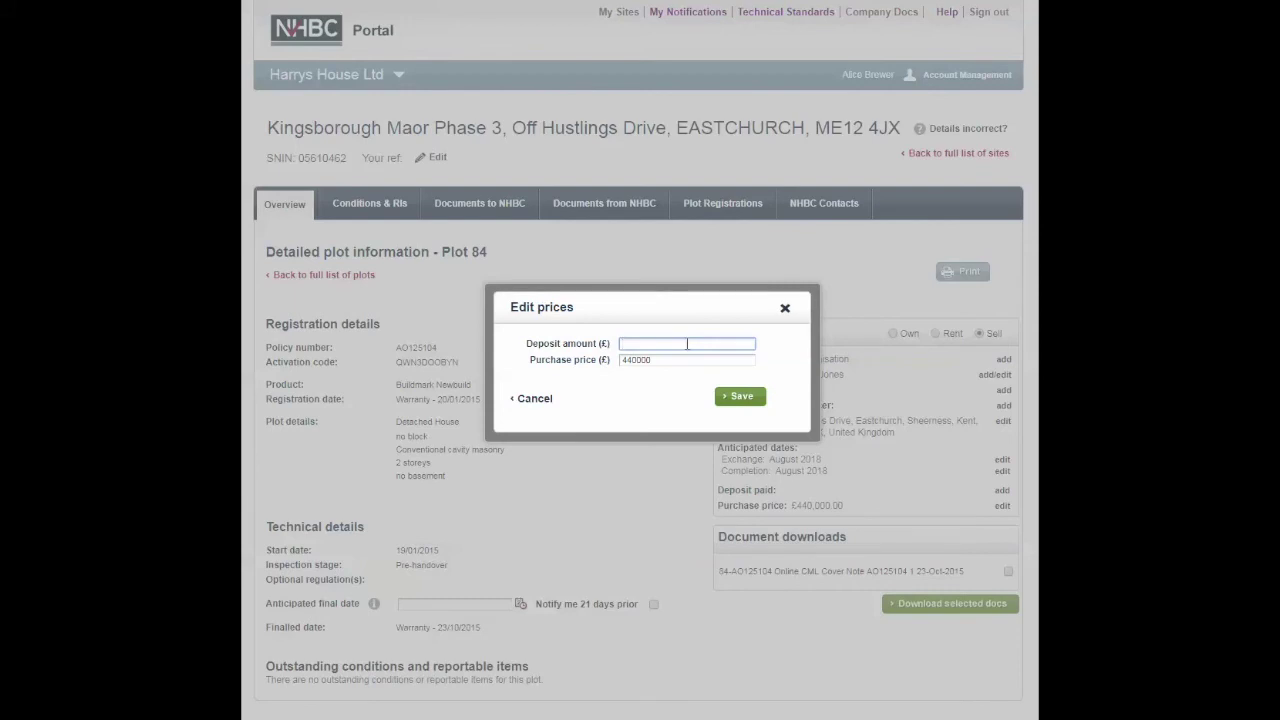
type("20000")
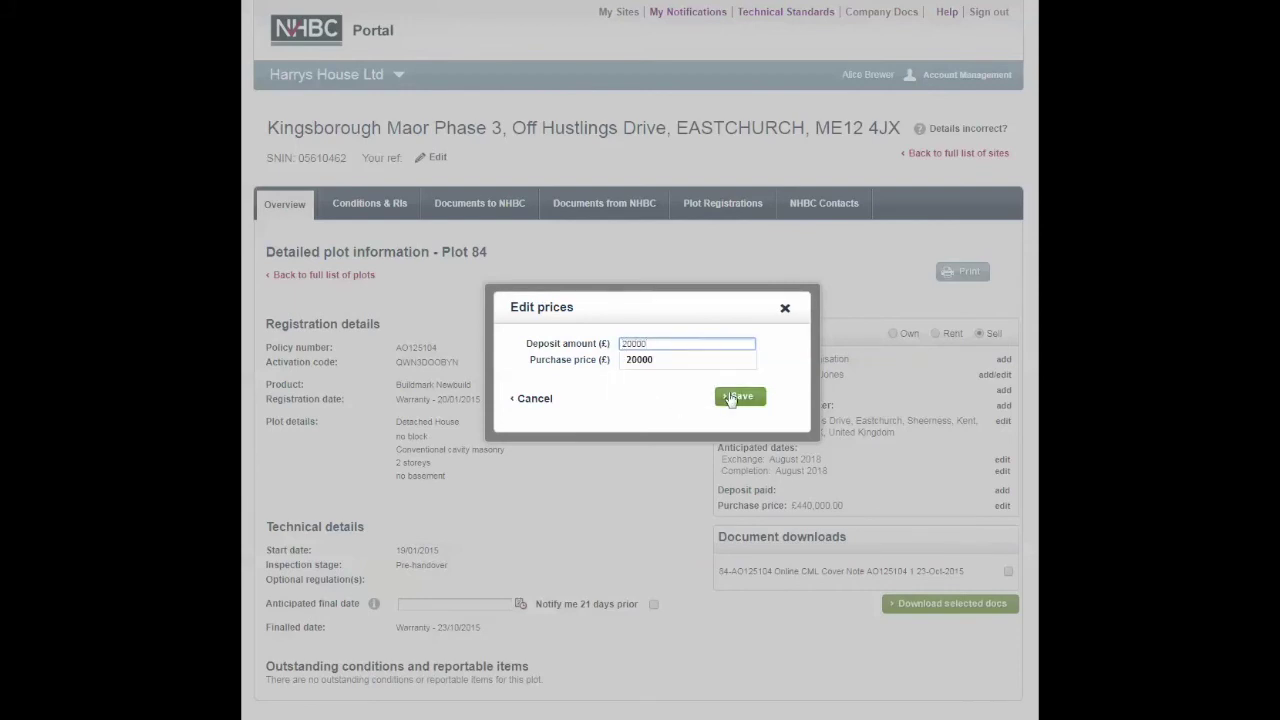
left_click(737, 398)
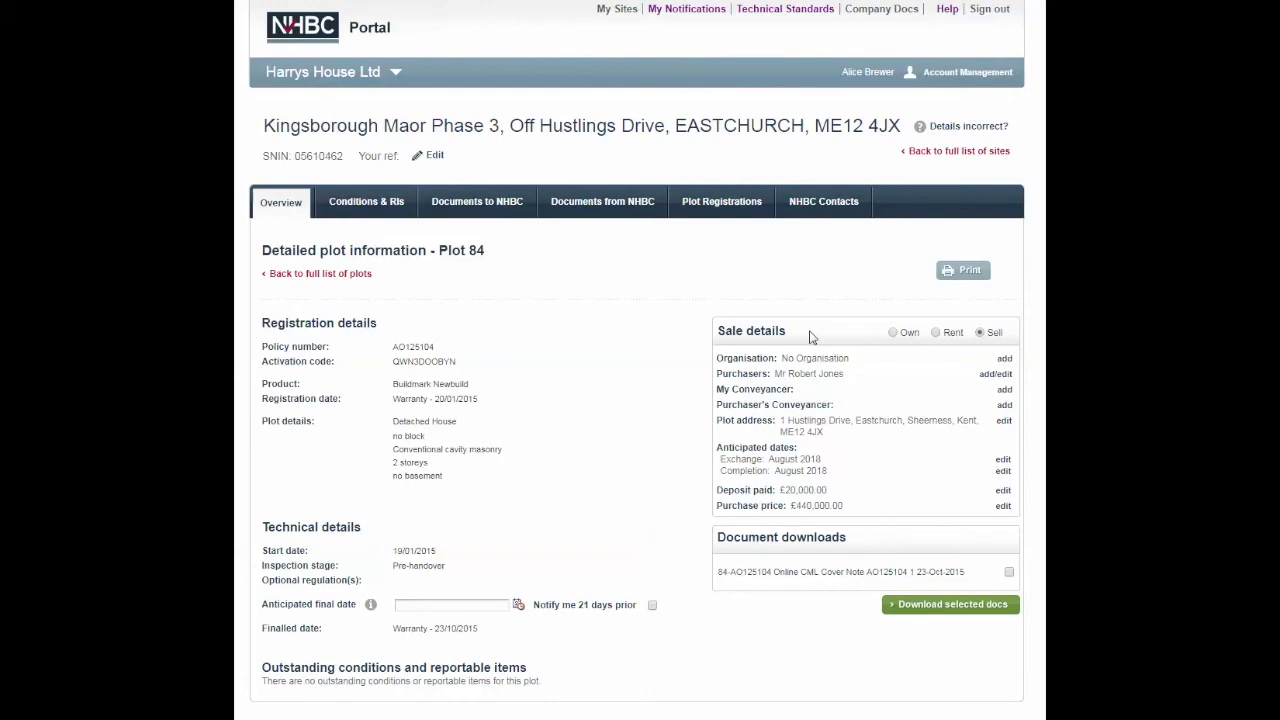
Step: Go back to the full plot list and bring up the Allocate plots to your Conveyancer form
left_click(324, 280)
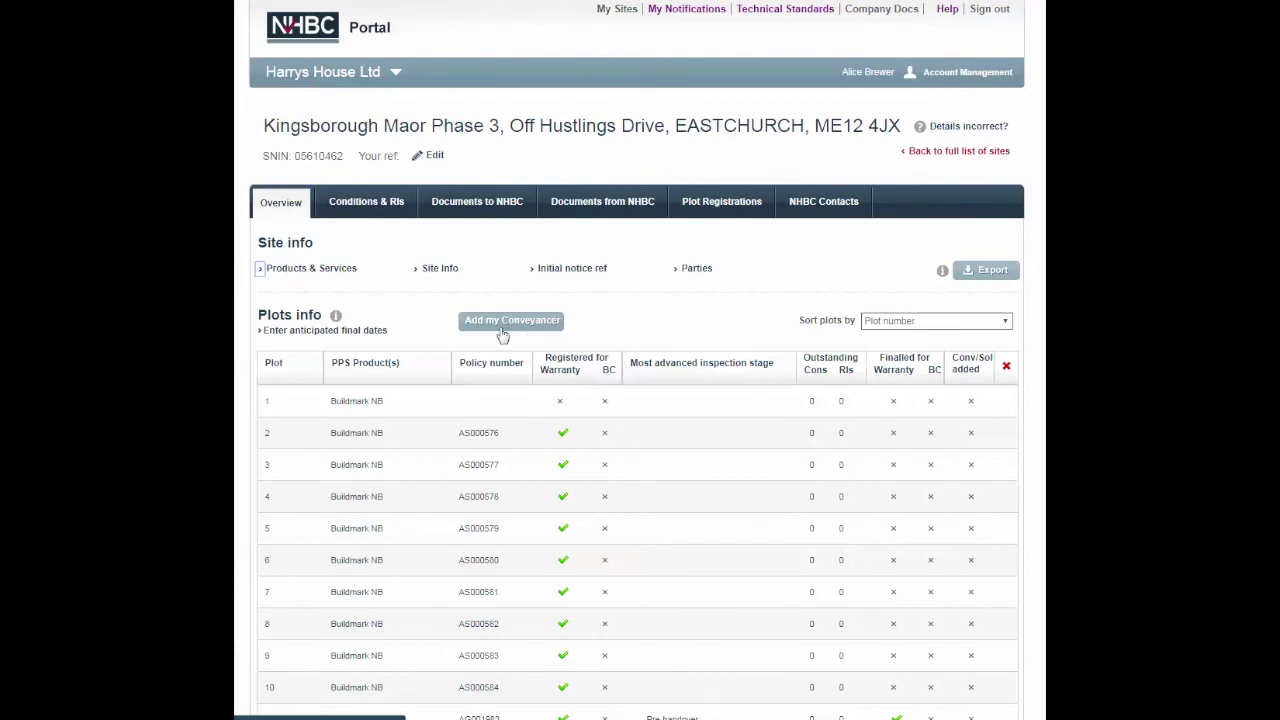
left_click(489, 328)
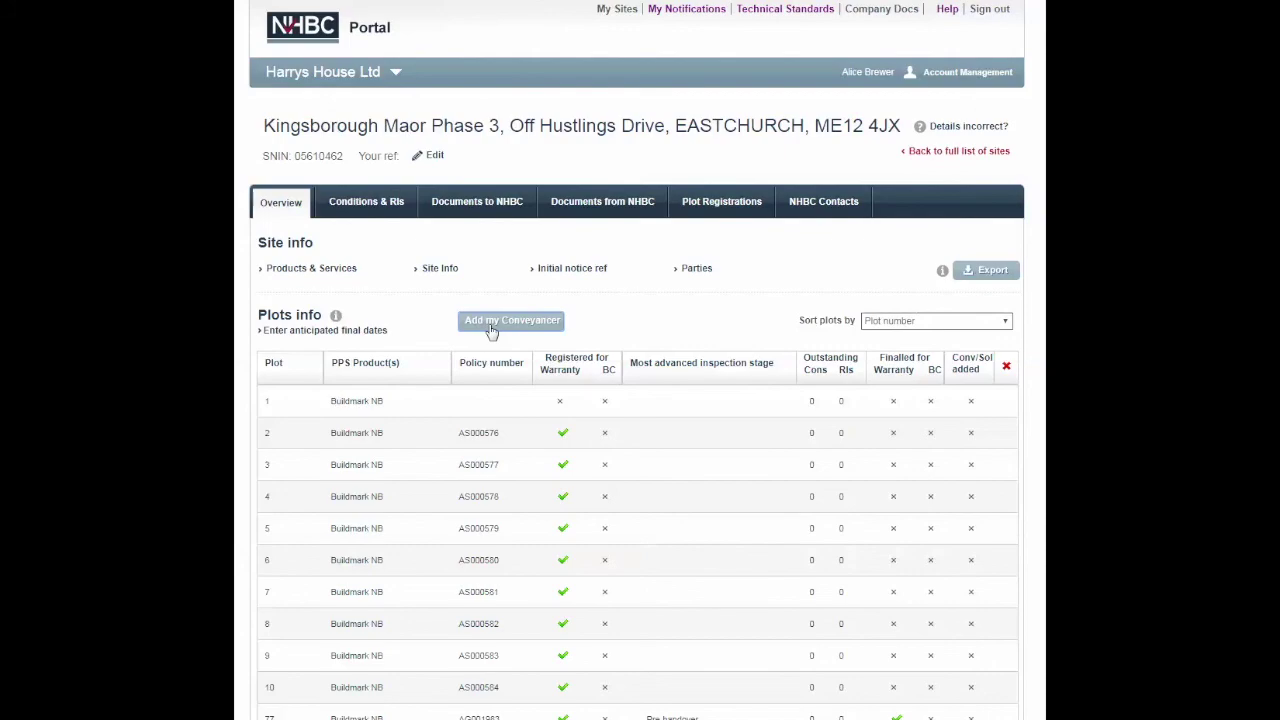
left_click(529, 332)
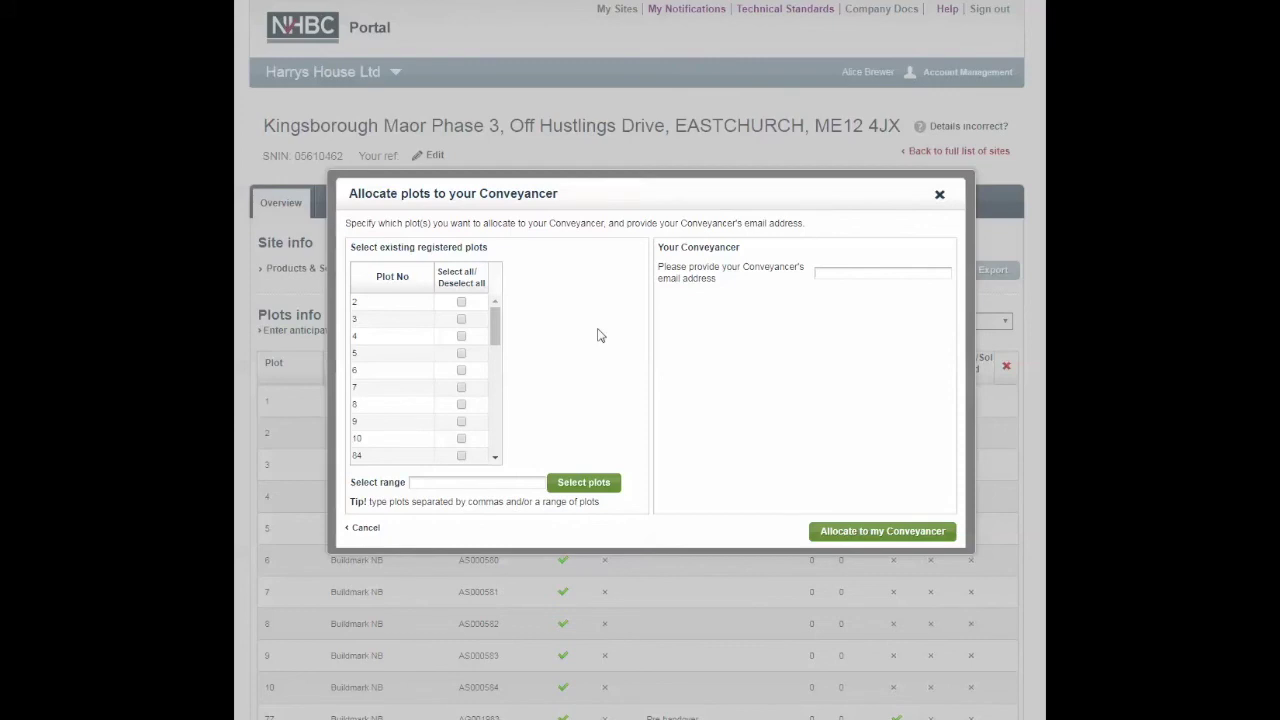
Step: Select plot 4 and the range 7-10 for allocation
left_click(461, 338)
left_click(491, 483)
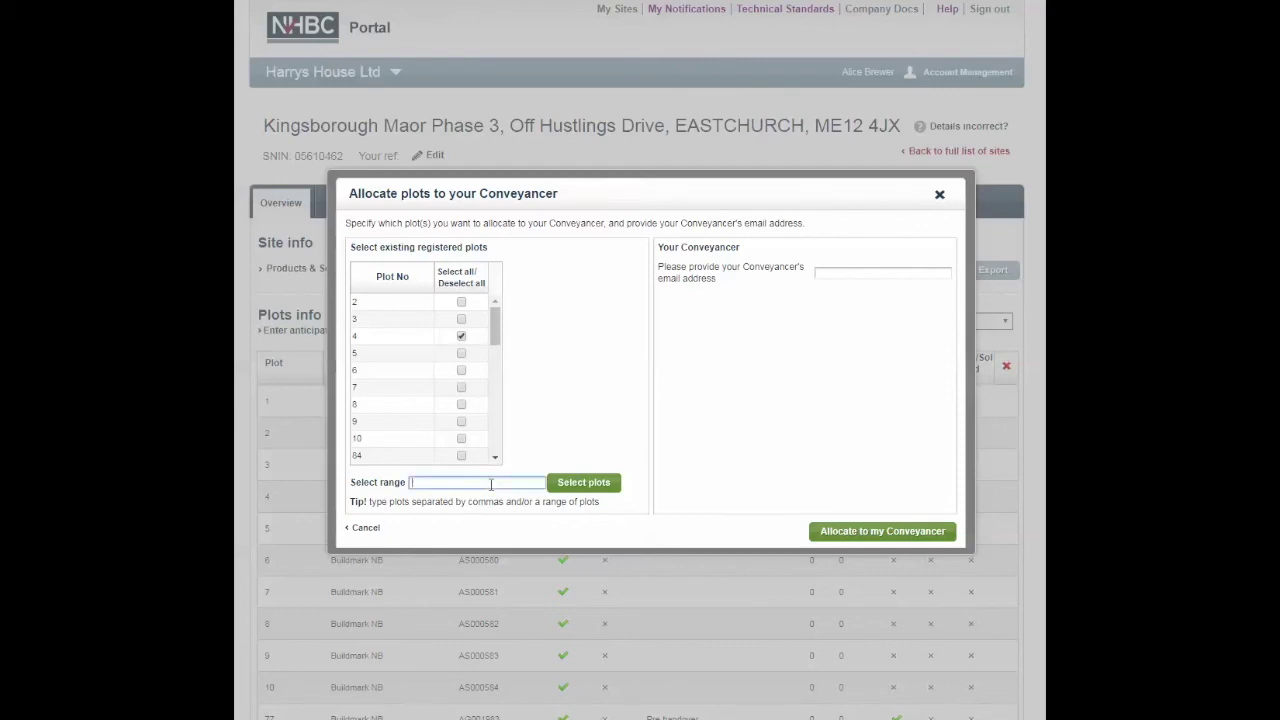
type("7-10")
left_click(572, 488)
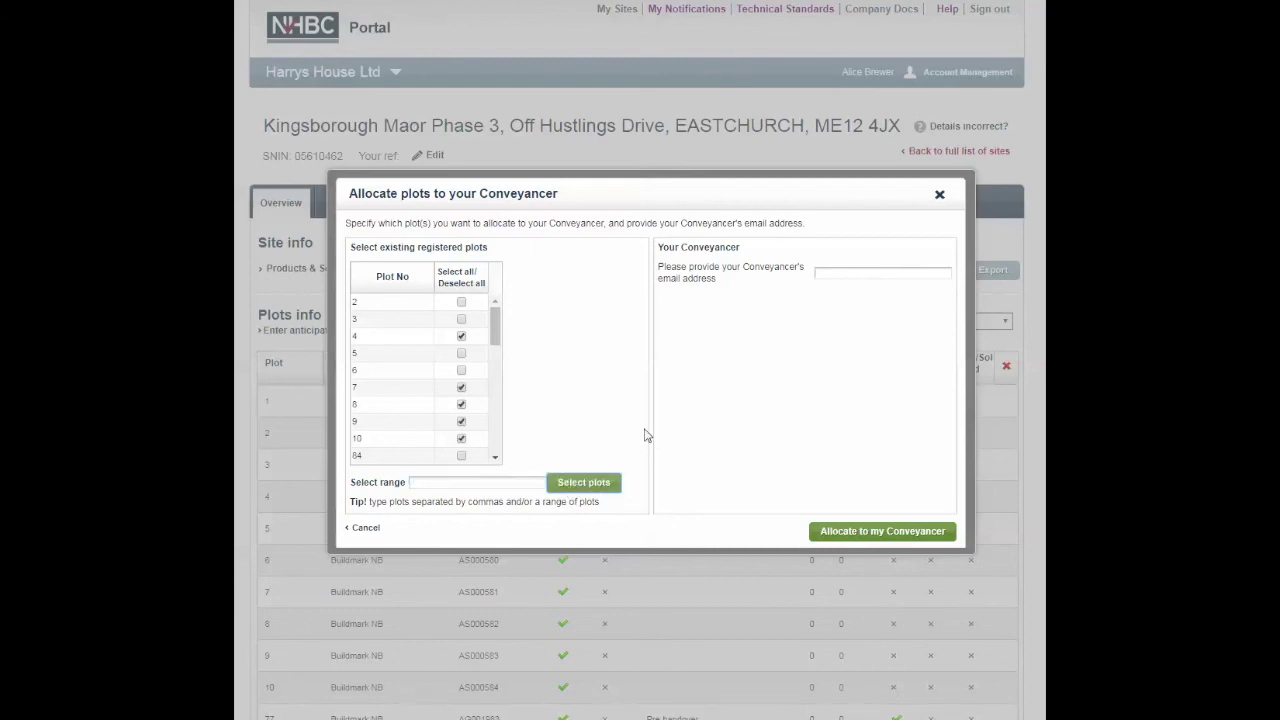
Step: Choose the conveyancer's saved e-mail address and allocate the selected plots to them
left_click(922, 272)
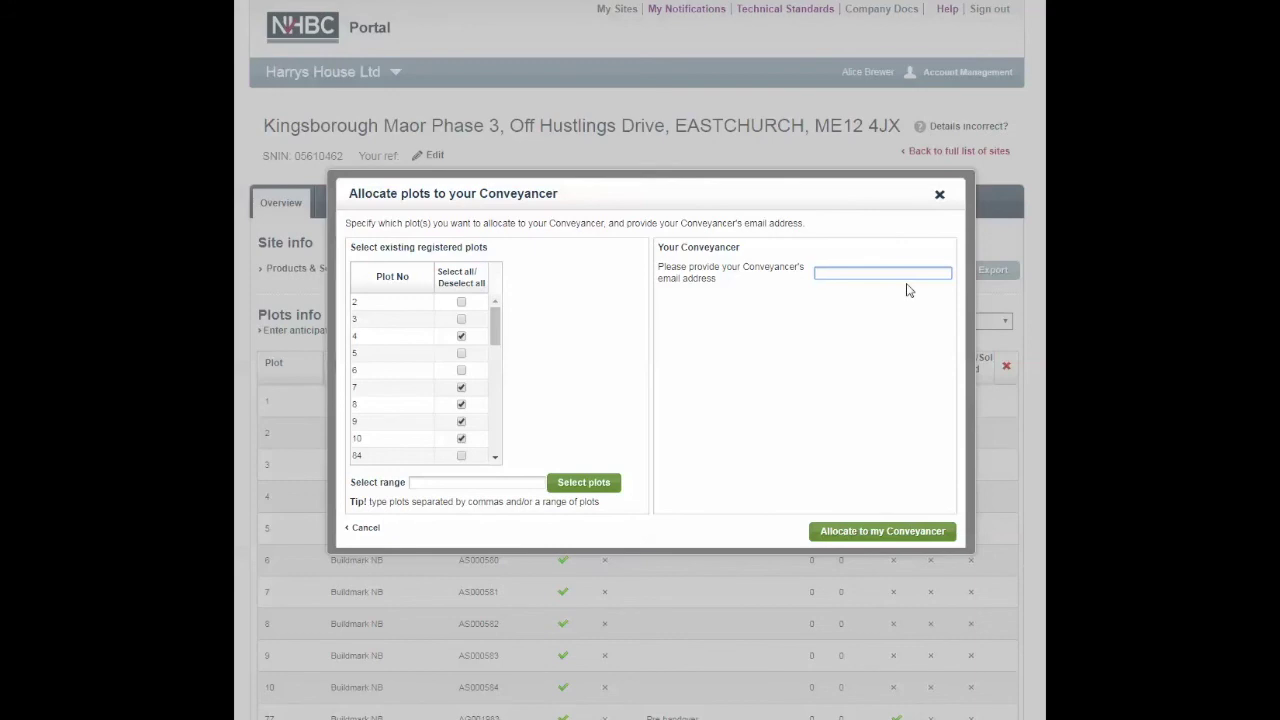
left_click(885, 272)
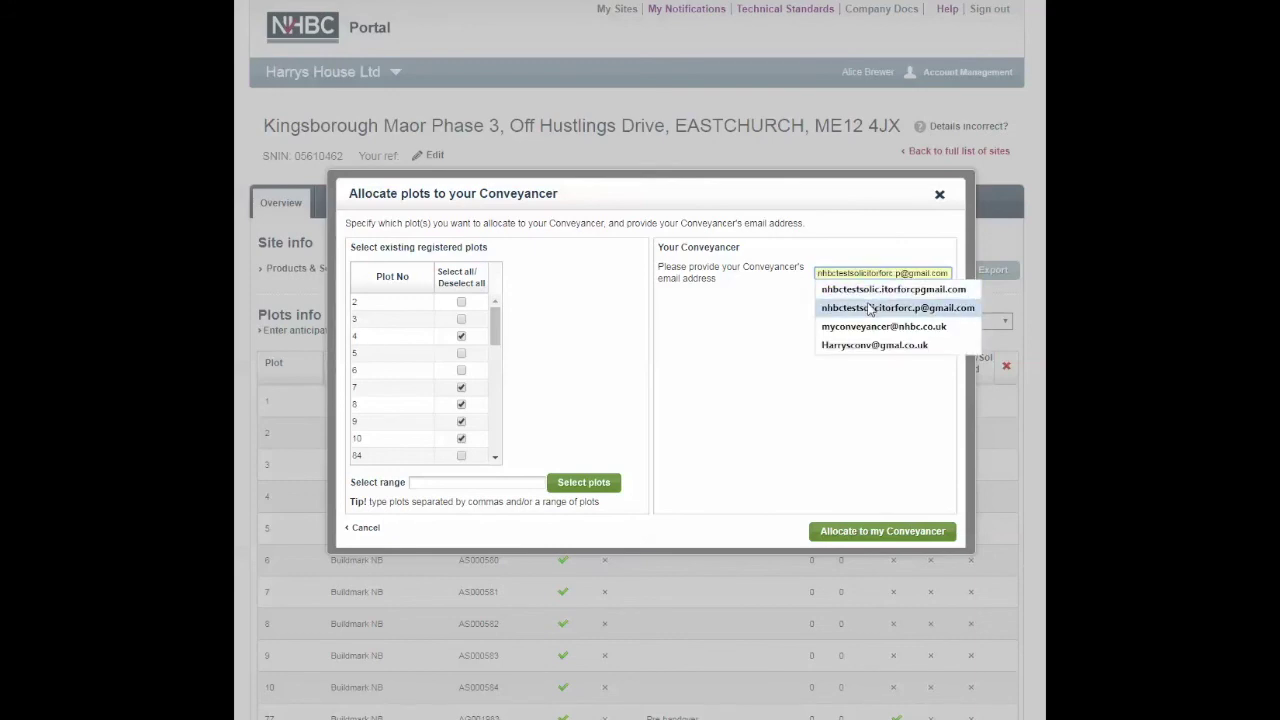
left_click(869, 308)
left_click(882, 532)
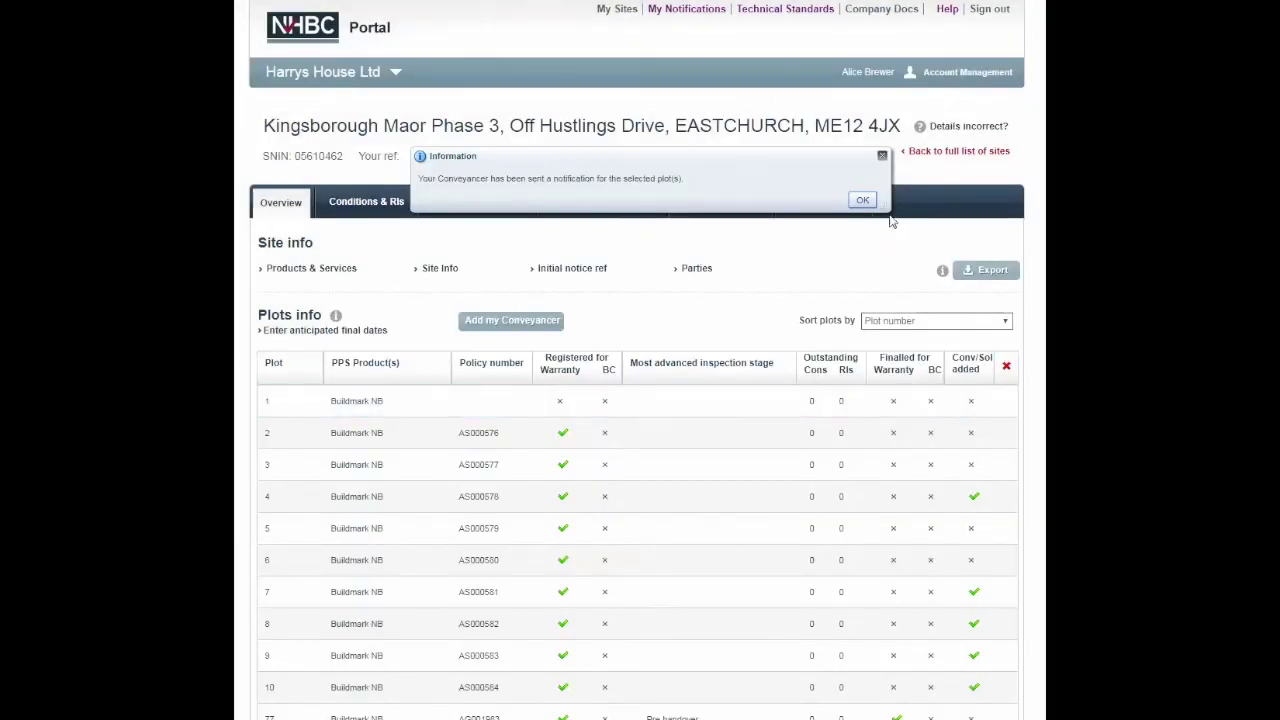
left_click(862, 201)
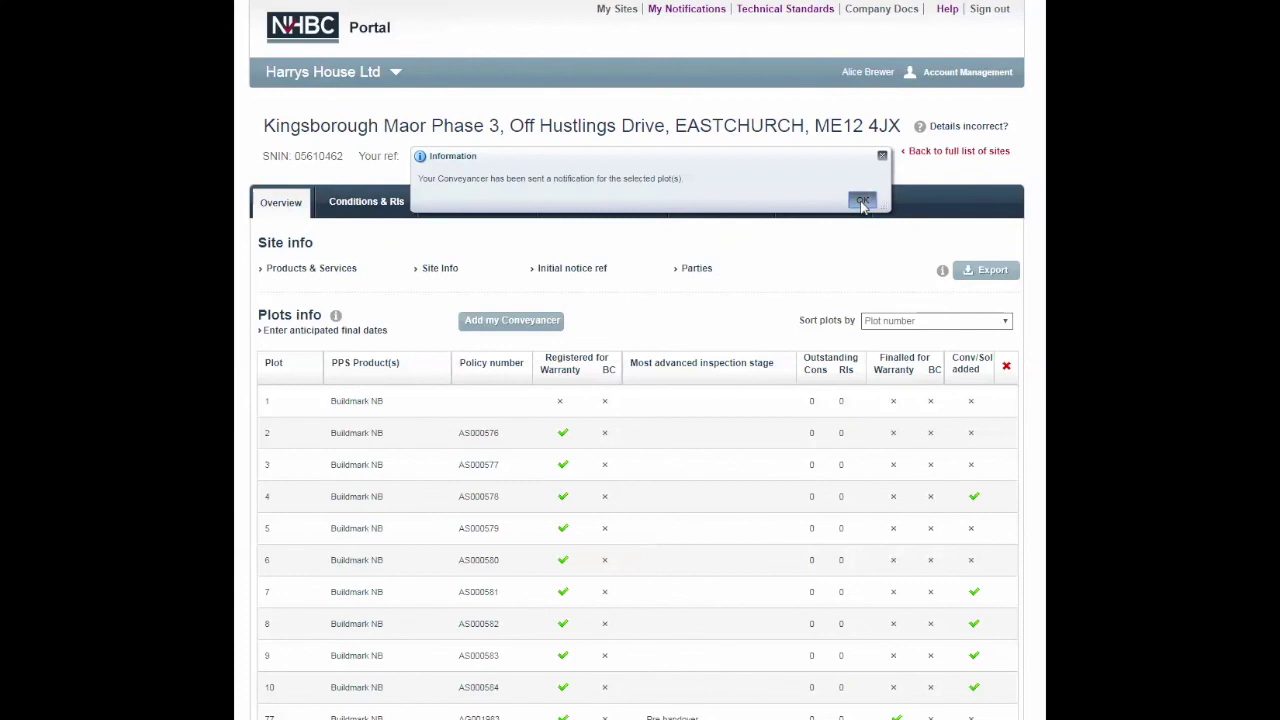